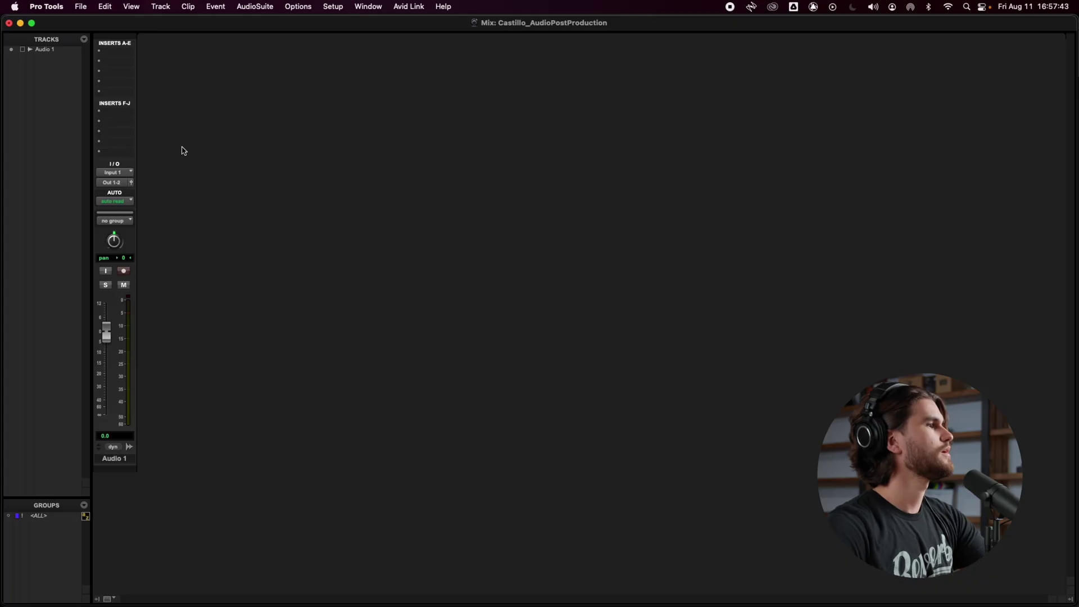
Insert Oxford Dynamics Comp/Gate (mono) on Audio 1's first insert slot
click(125, 52)
mouse_move(178, 53)
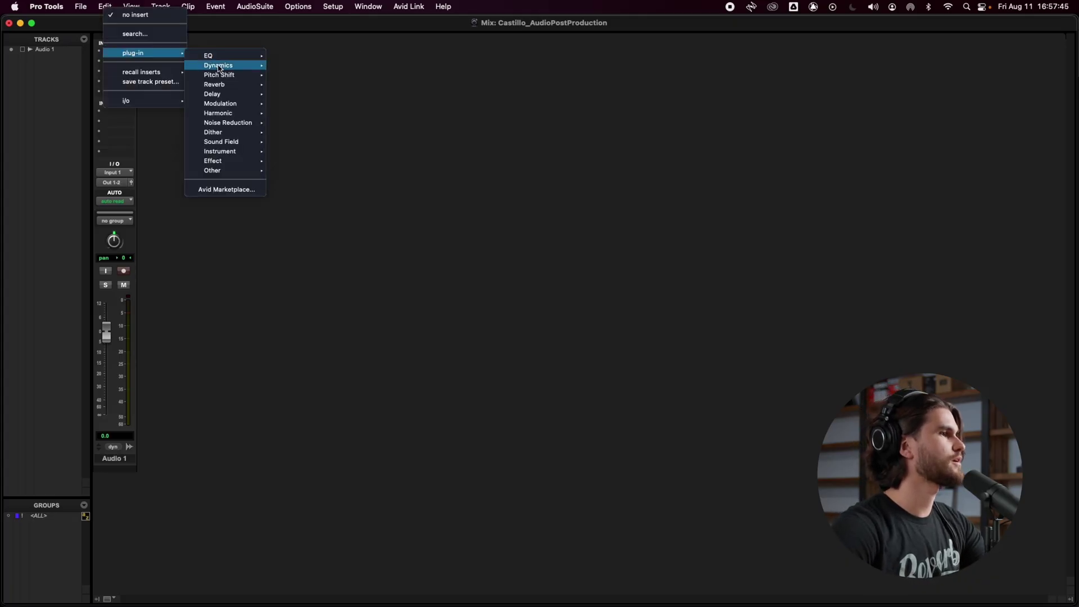
mouse_move(219, 68)
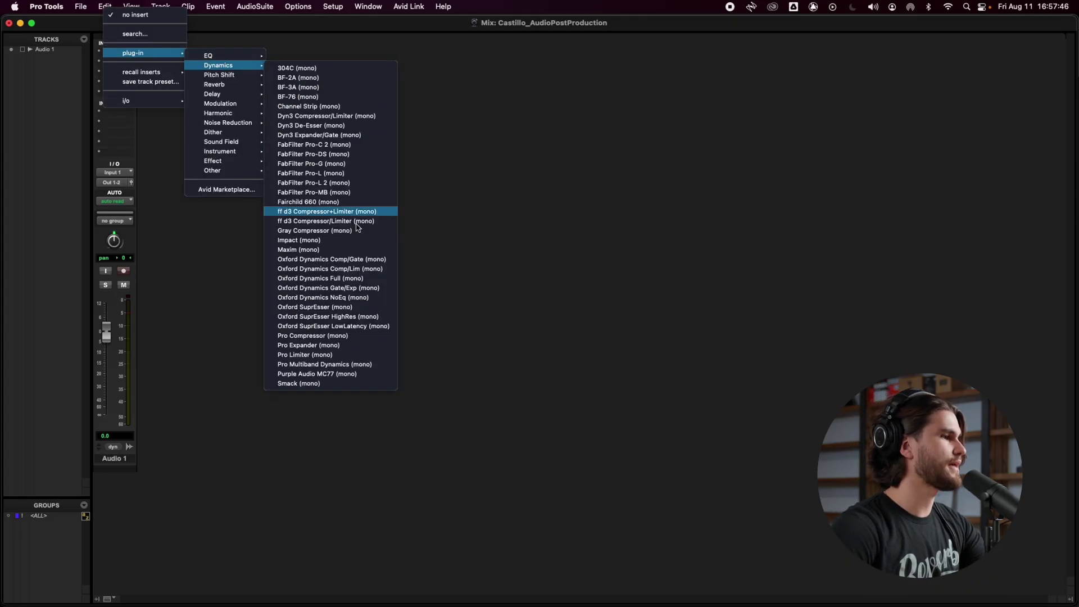
click(366, 260)
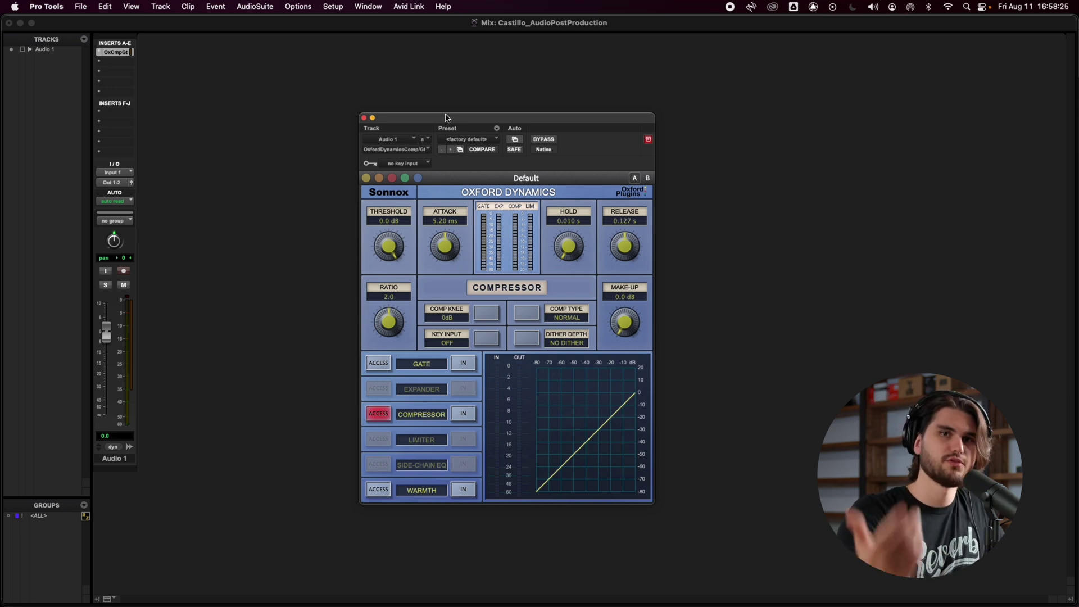
Switch on the compressor section and drop its threshold to -22.9 dB
click(463, 413)
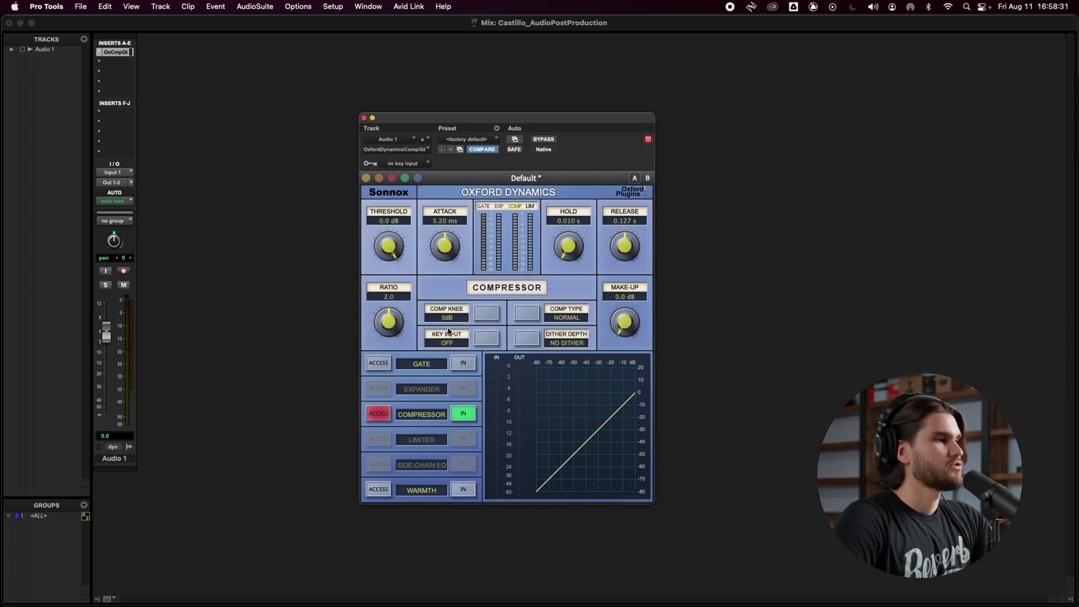
drag(388, 247, 388, 295)
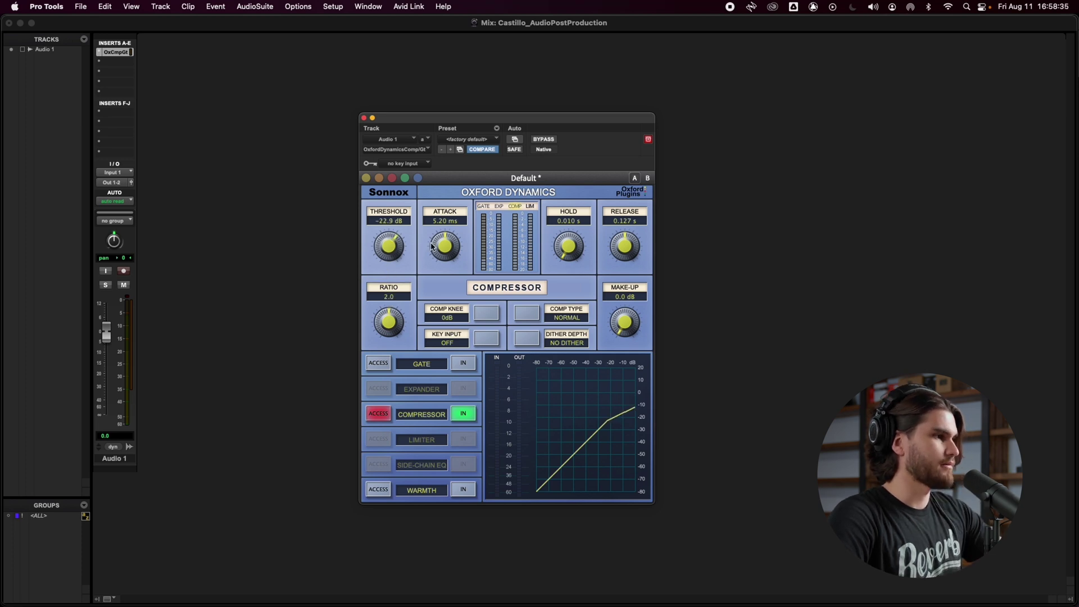
key(super+equal)
key(super+equal)
Play the dialogue while sweeping the compression ratio, settling at 4.70
key(space)
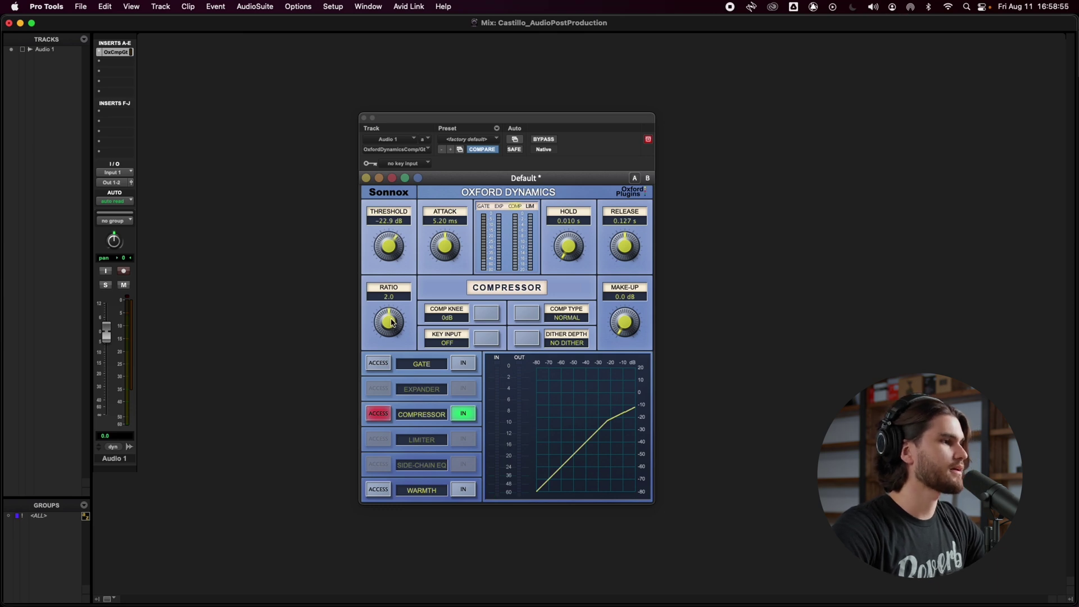
mouse_move(394, 328)
mouse_down()
mouse_move(396, 317)
mouse_move(397, 332)
mouse_up()
drag(421, 258, 415, 296)
drag(440, 258, 595, 369)
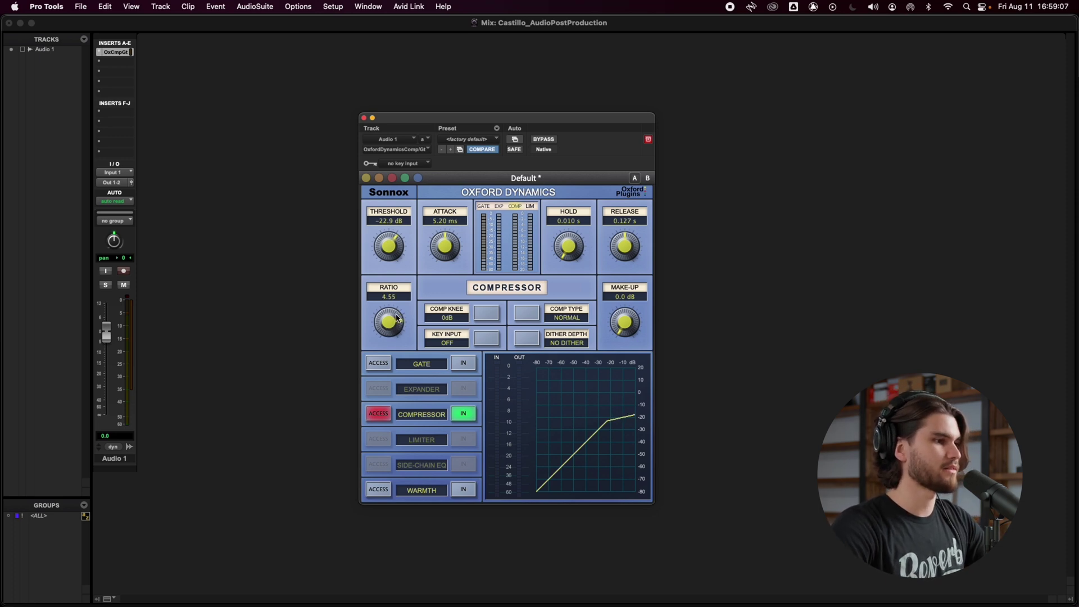
drag(398, 318, 398, 314)
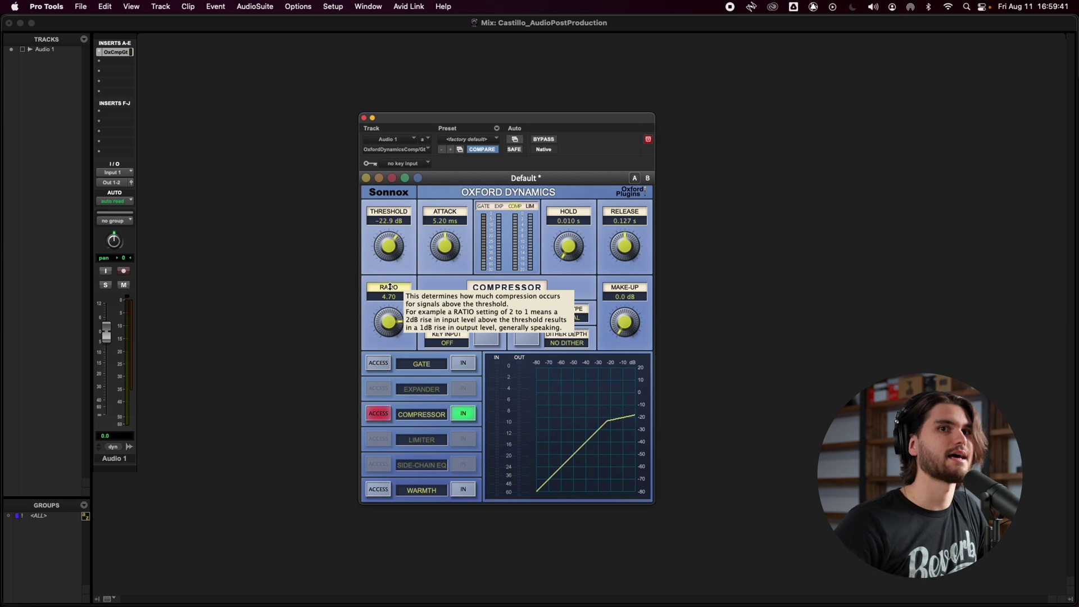
Play the dialogue while easing the threshold down to -23.8 dB
key(space)
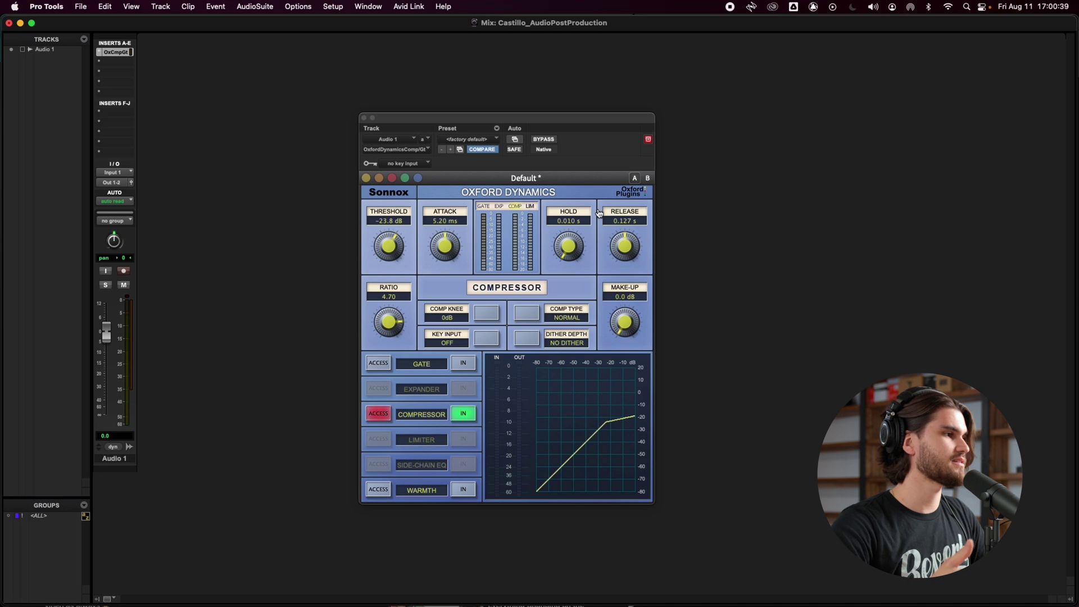
key(super+Tab)
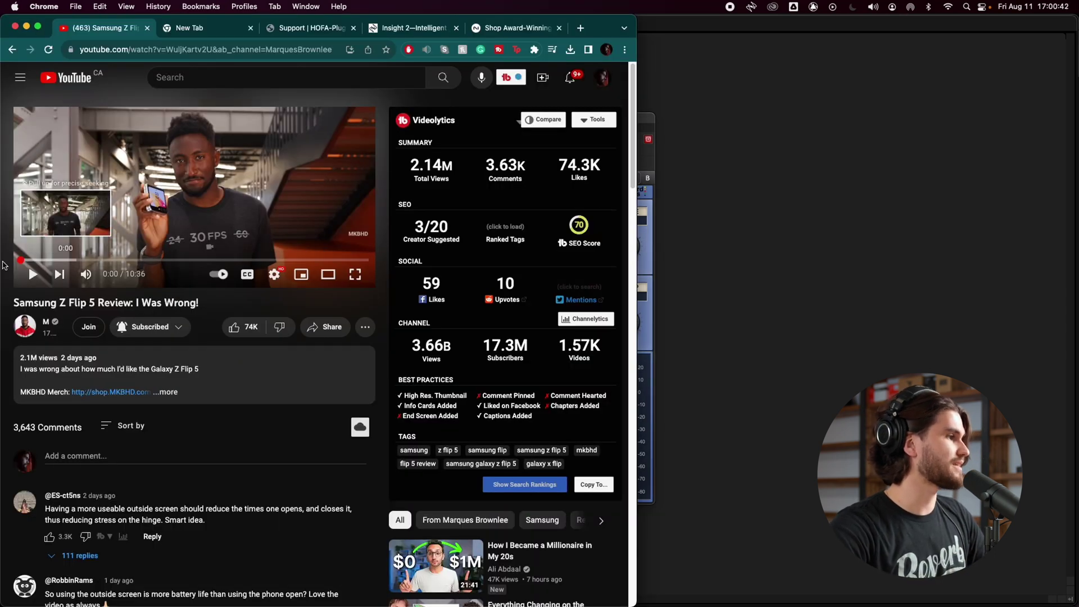
click(21, 260)
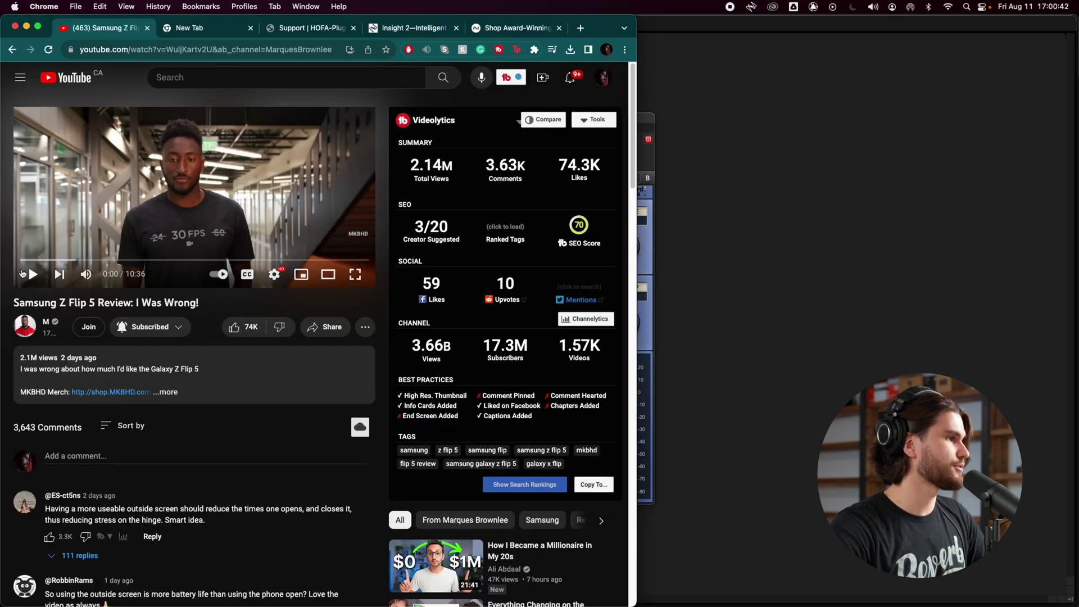
click(24, 273)
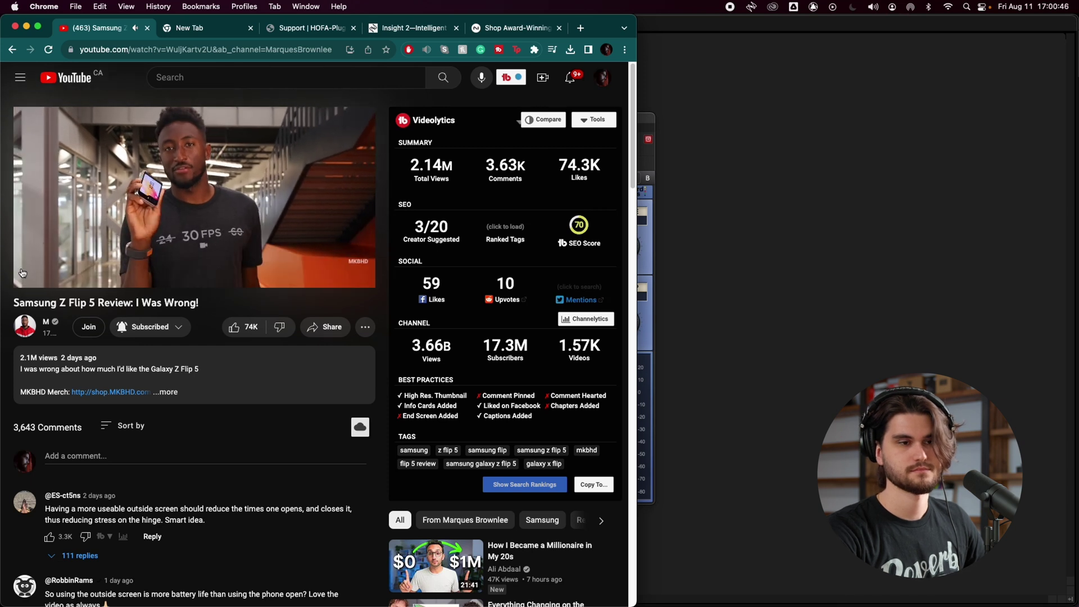
click(26, 274)
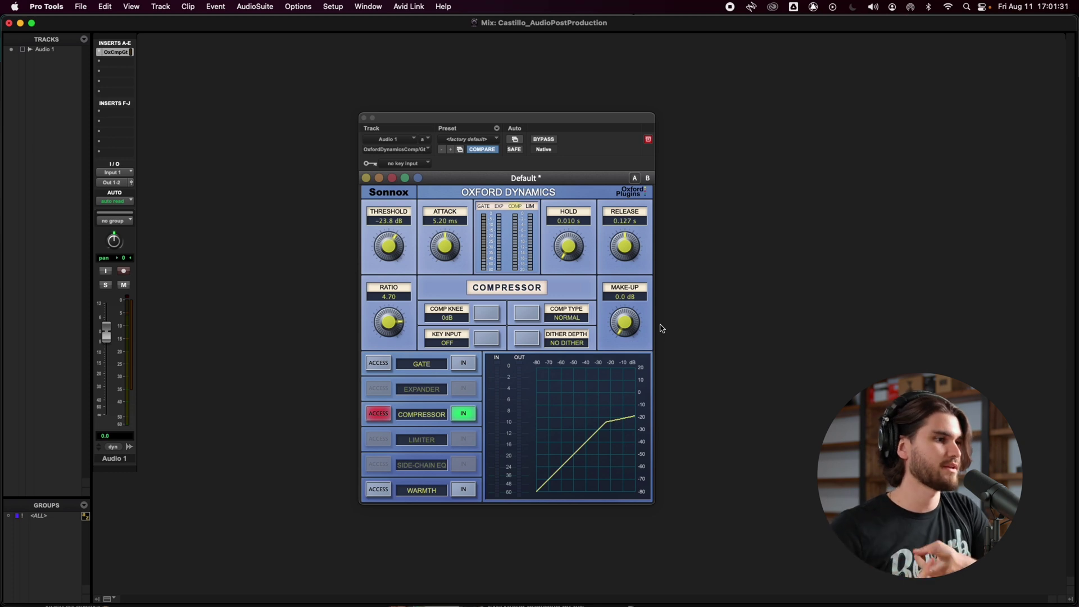
Return to Pro Tools, play back, and raise make-up gain to about +17.6 dB
key(super+Tab)
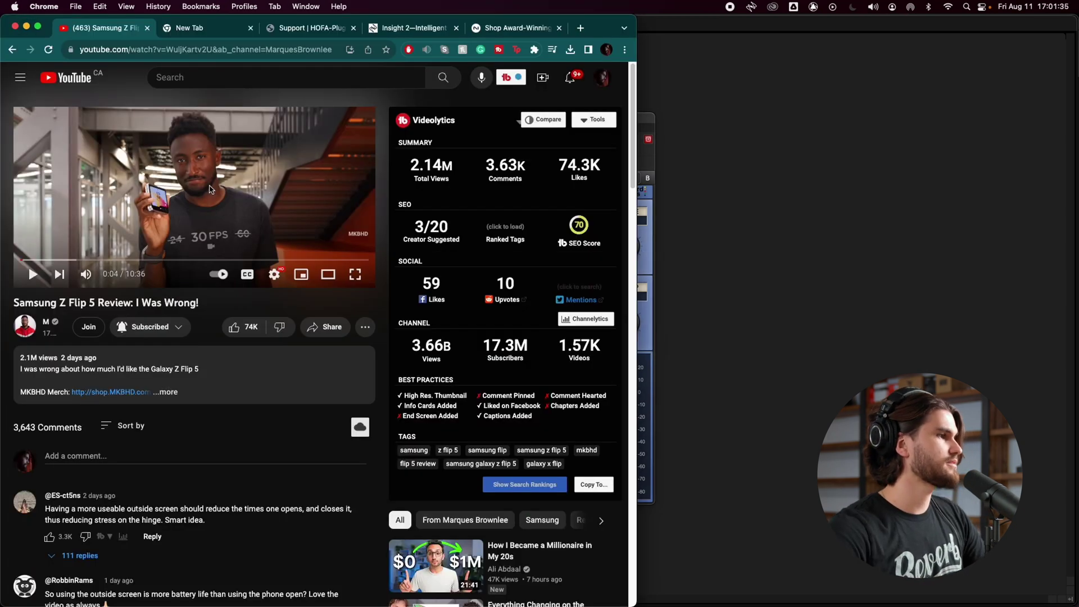
click(909, 272)
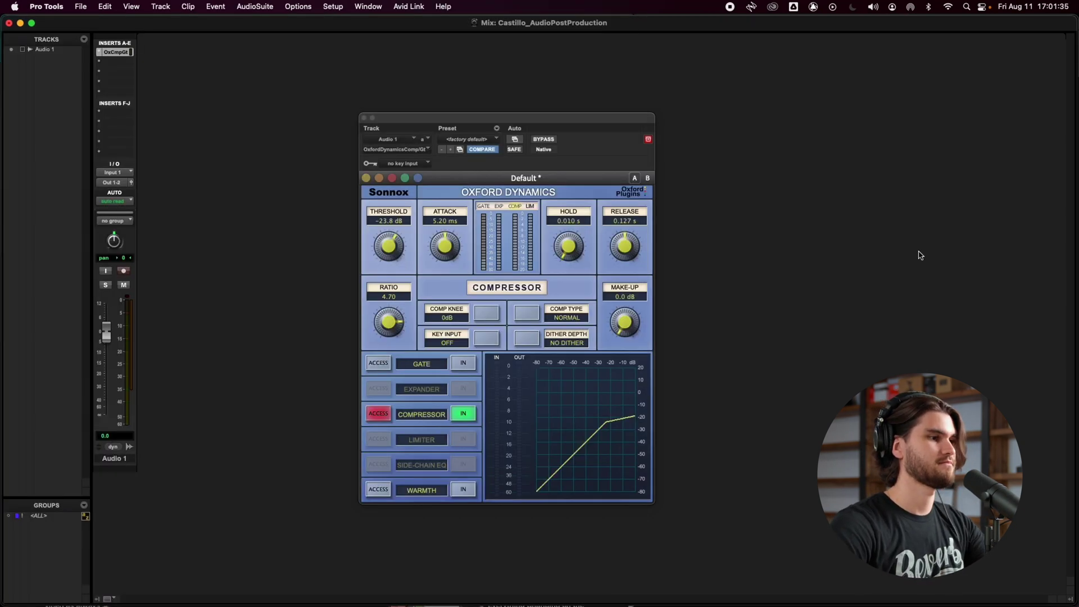
key(space)
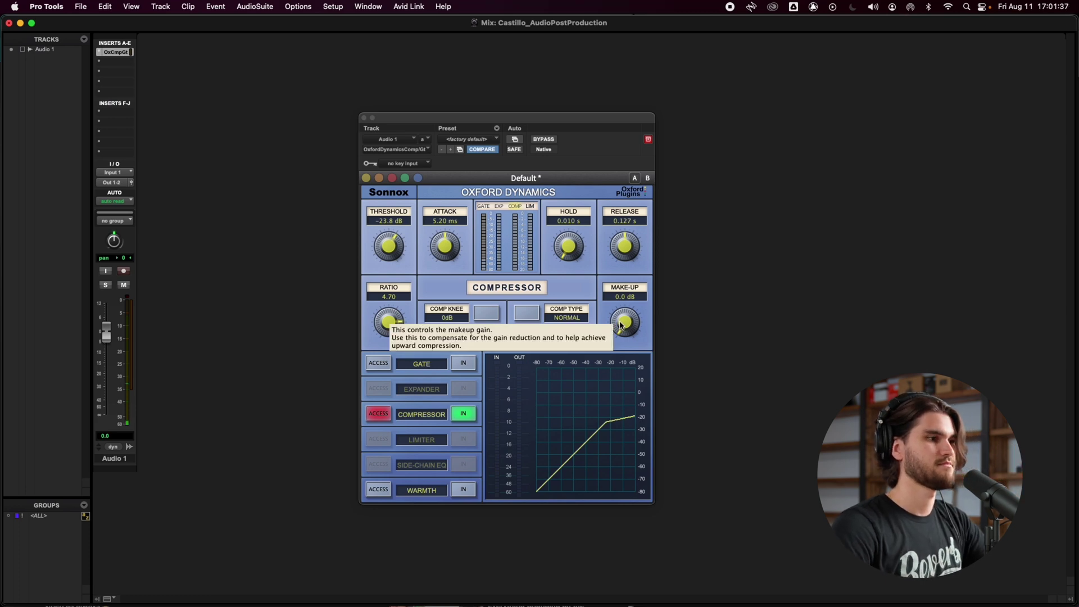
drag(622, 324, 662, 275)
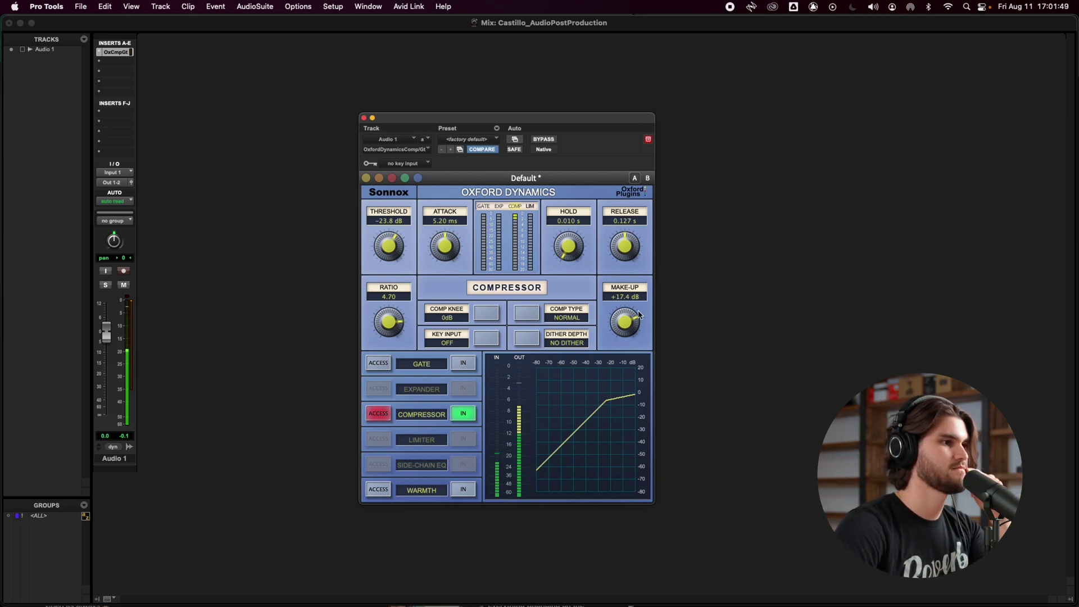
scroll(629, 320, up, 1)
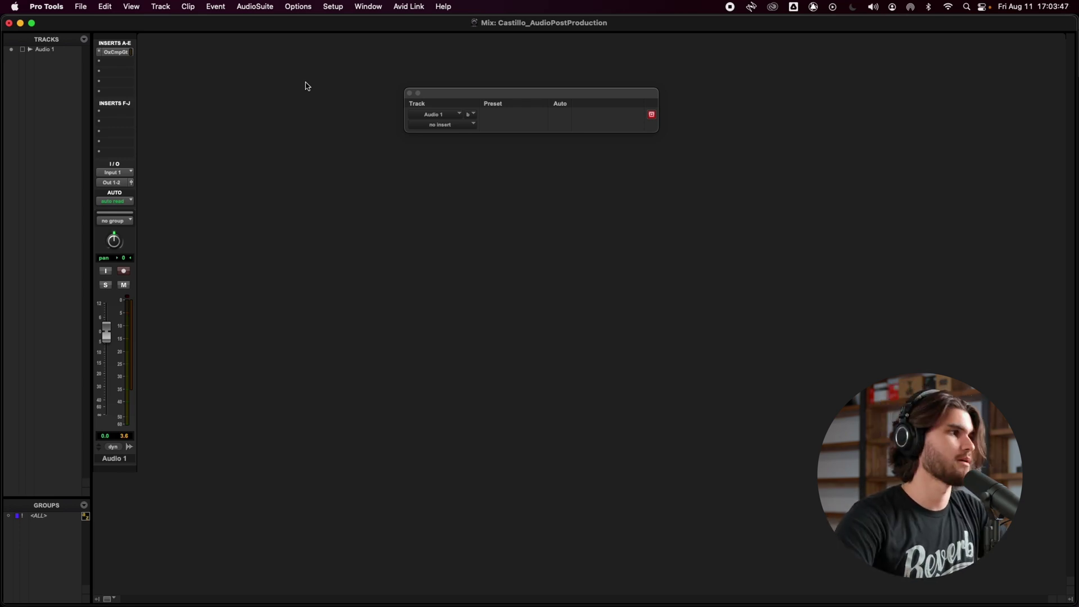
Load RX 10 Voice De-noise (mono) on Audio 1's second insert
click(116, 60)
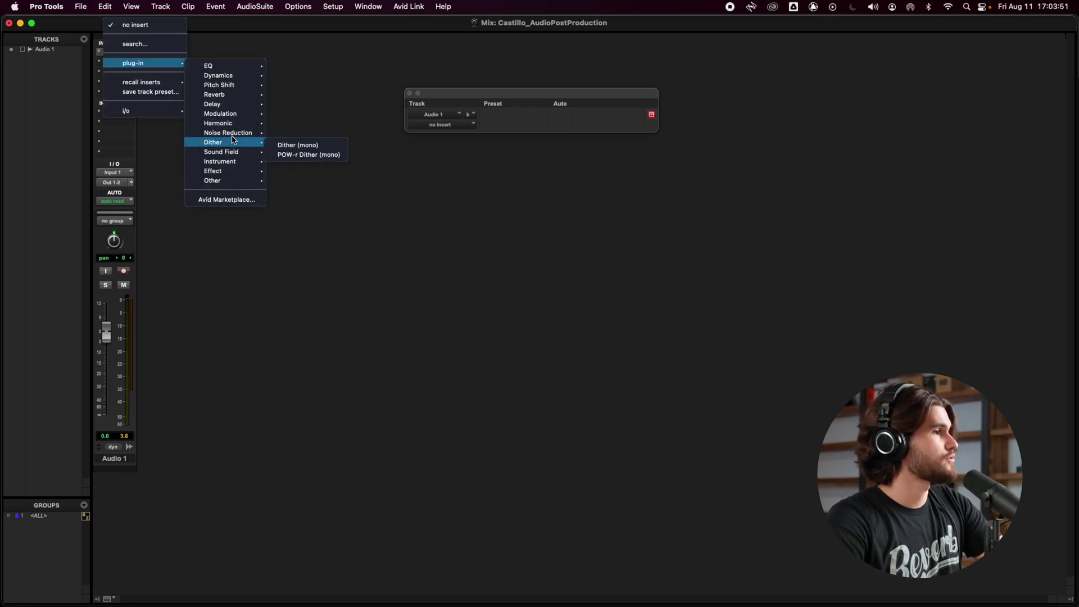
mouse_move(238, 135)
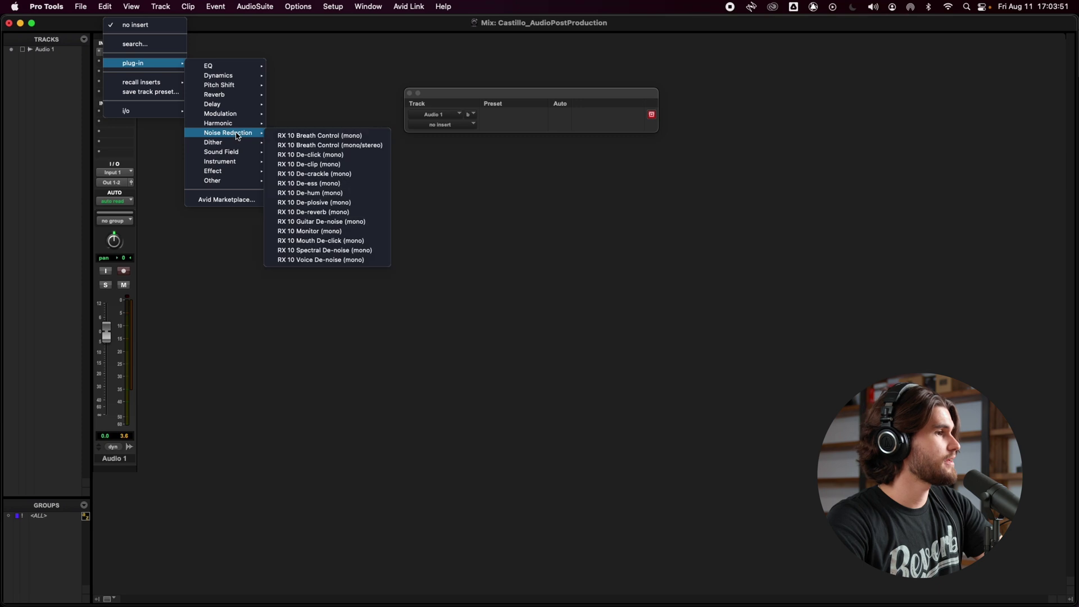
click(329, 259)
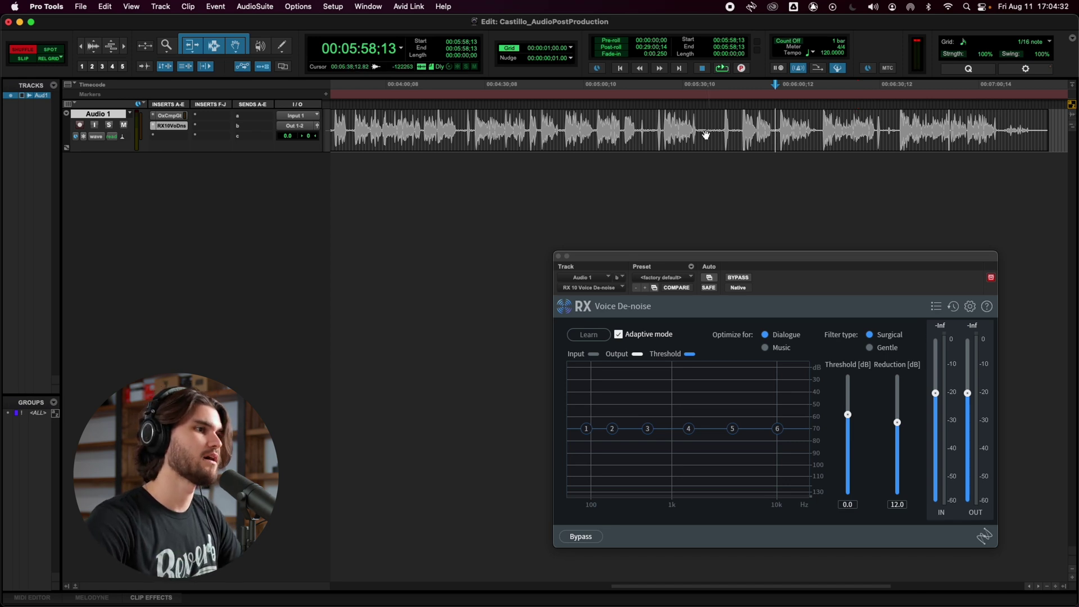
Select a short range near 05:35, disable Adaptive mode and learn its noise profile
drag(700, 130, 723, 139)
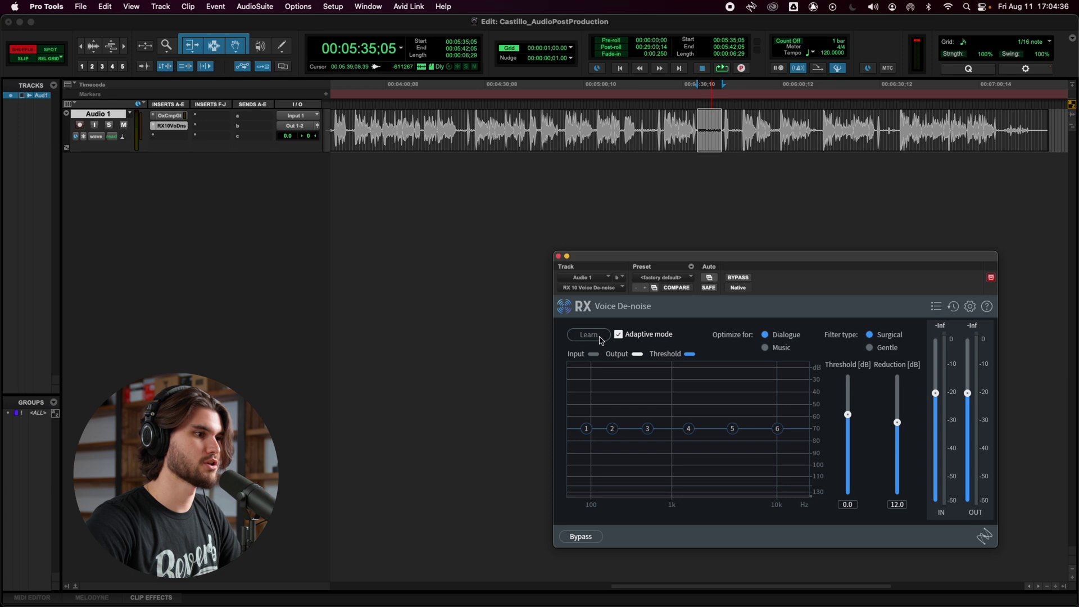
click(614, 334)
click(597, 337)
key(space)
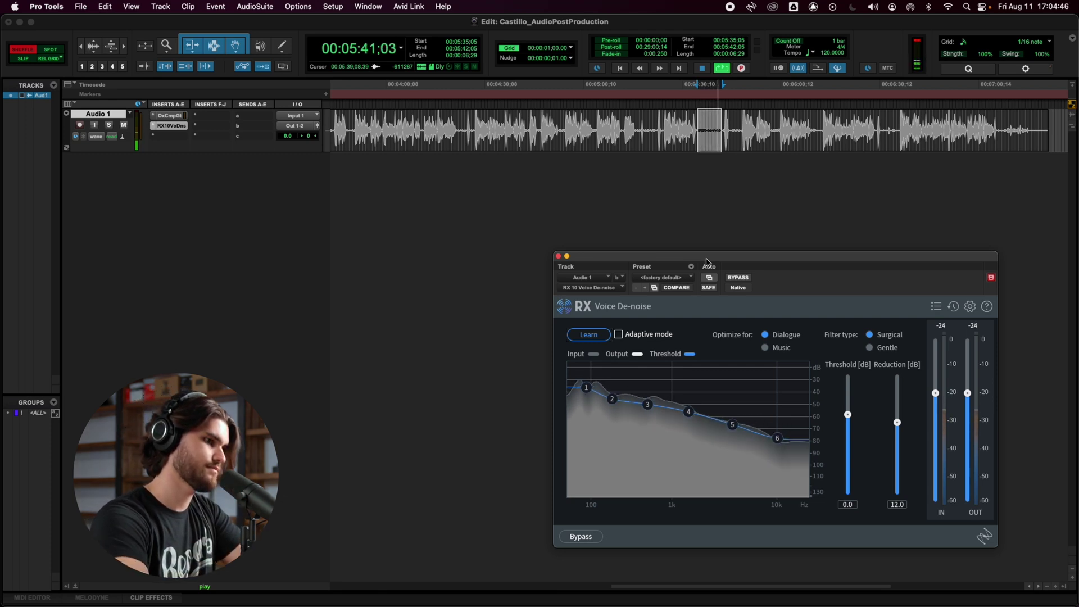
key(space)
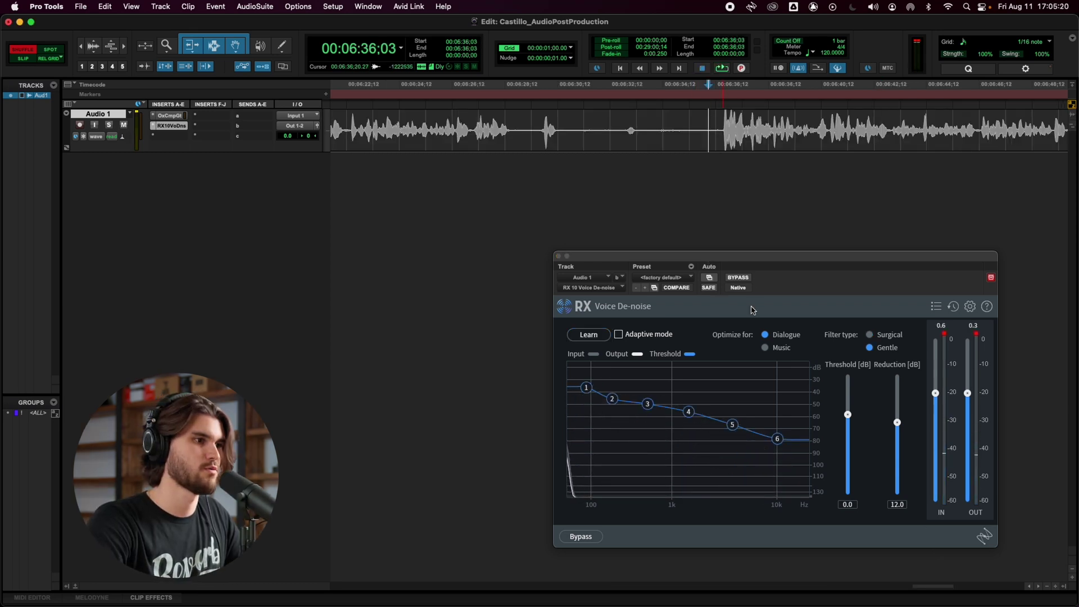
Compare the de-noiser bypassed versus active on playback, then choose the Surgical filter type
click(738, 278)
key(space)
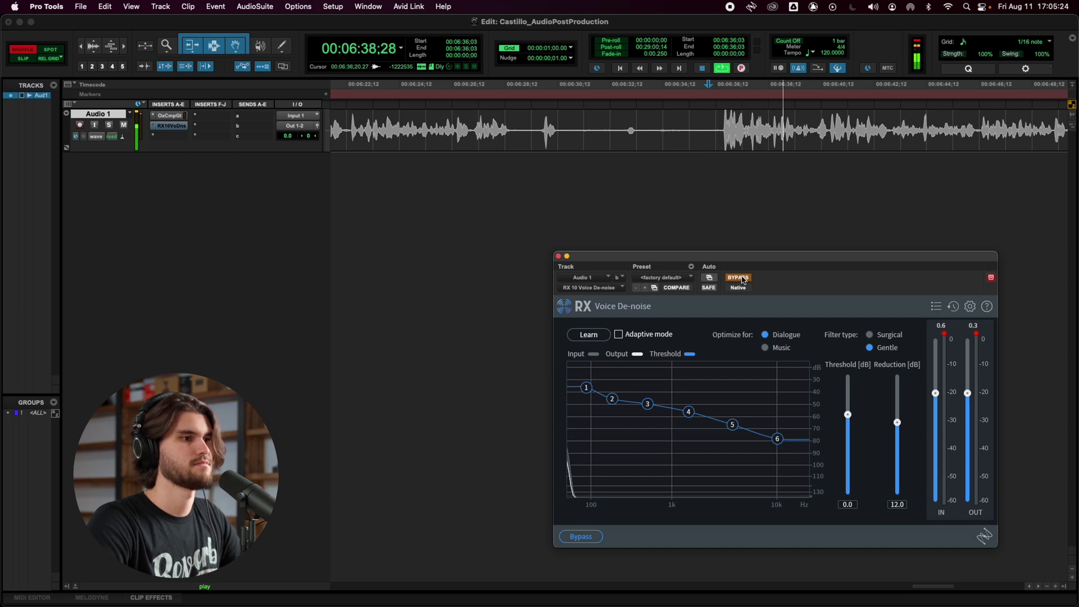
key(space)
click(738, 278)
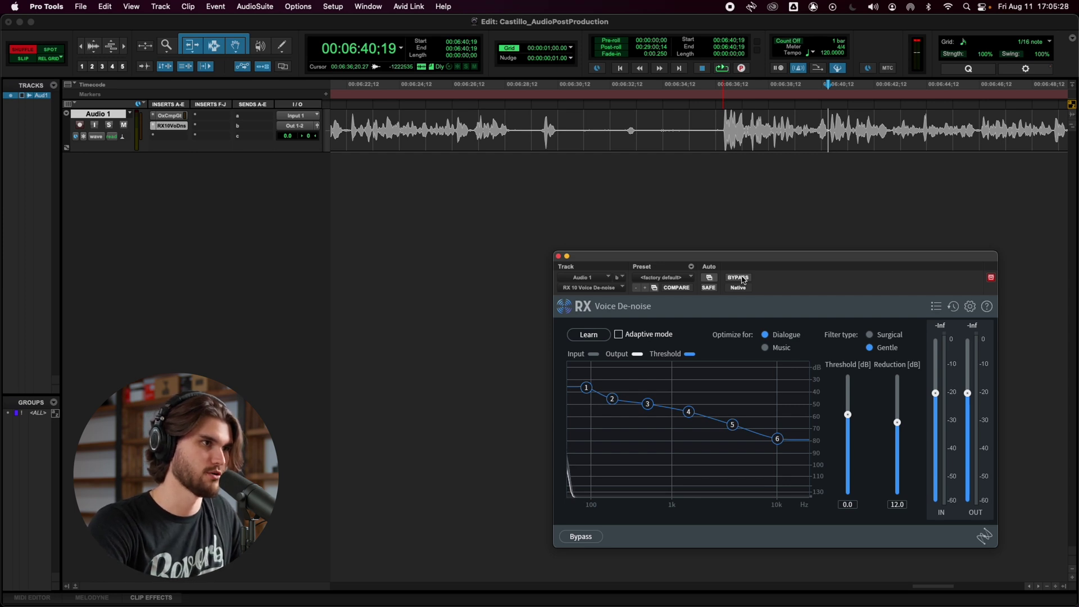
key(space)
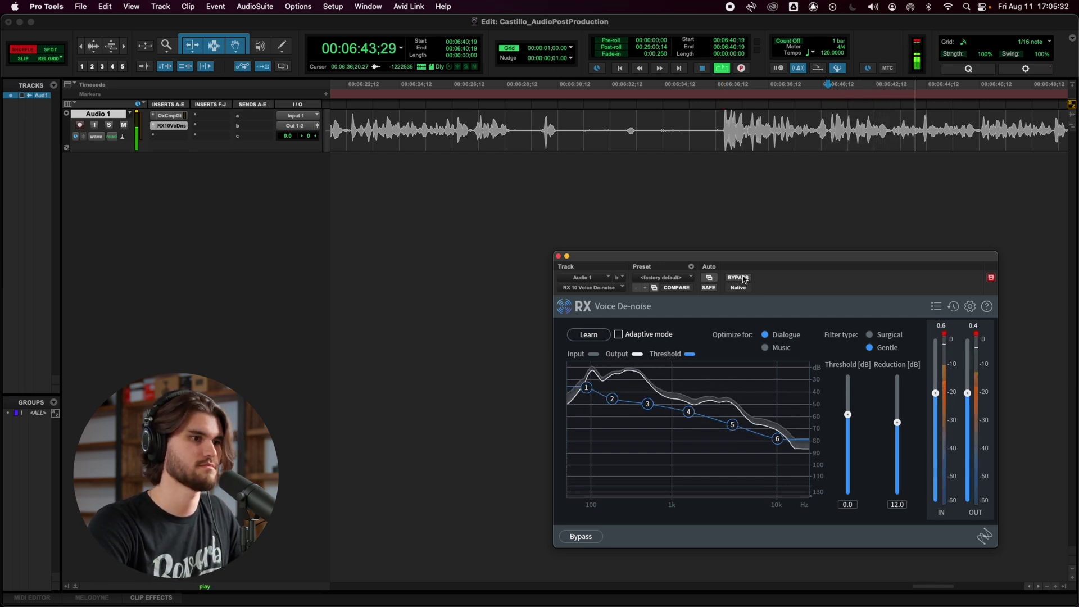
key(space)
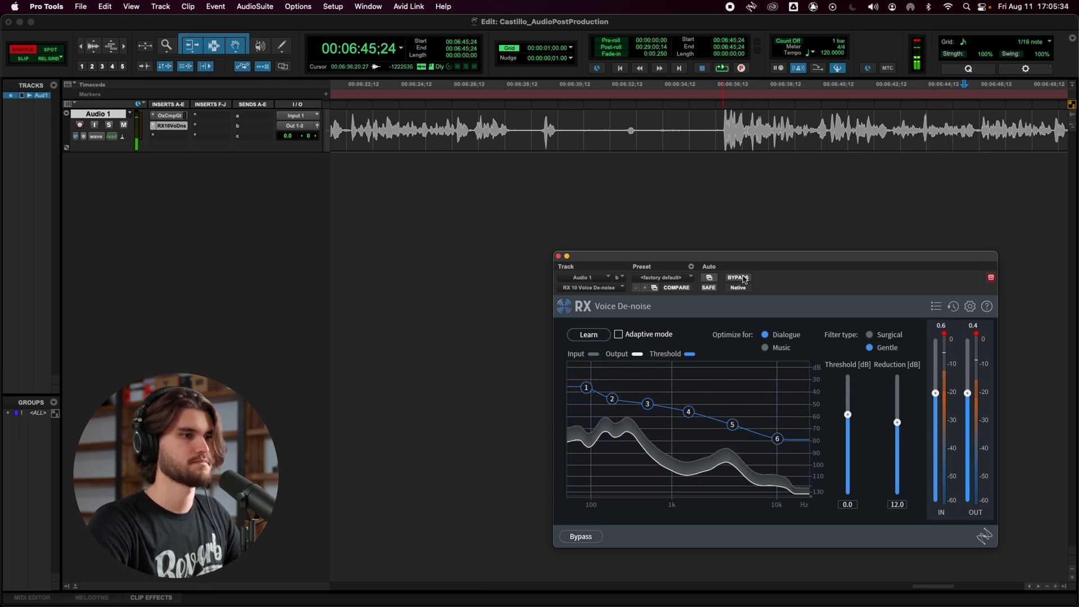
click(884, 337)
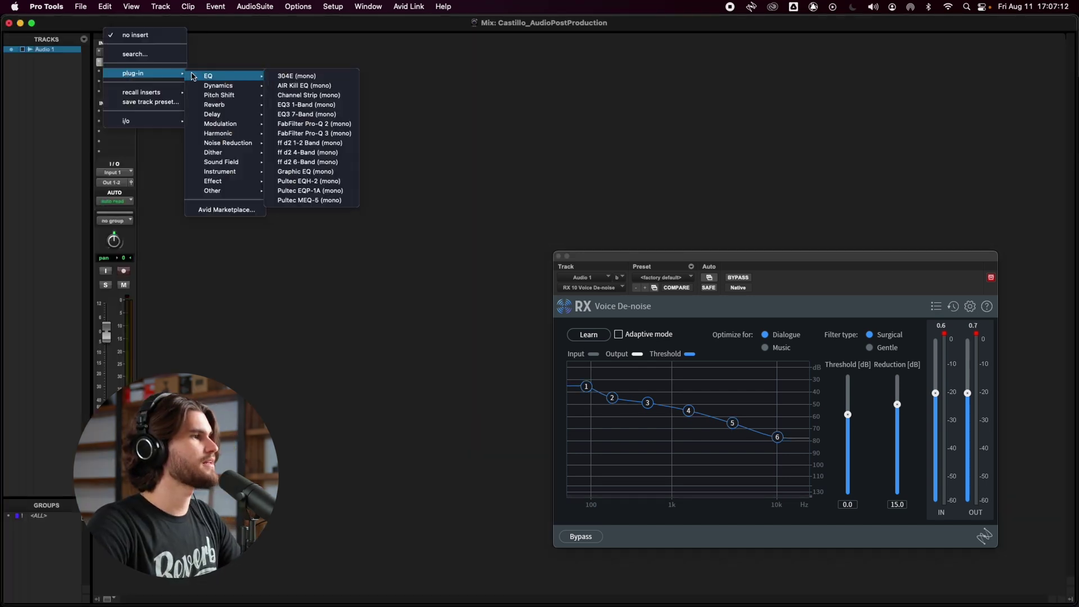
Add RX 10 De-reverb (mono) on the third insert and move its window fully into view
mouse_move(239, 144)
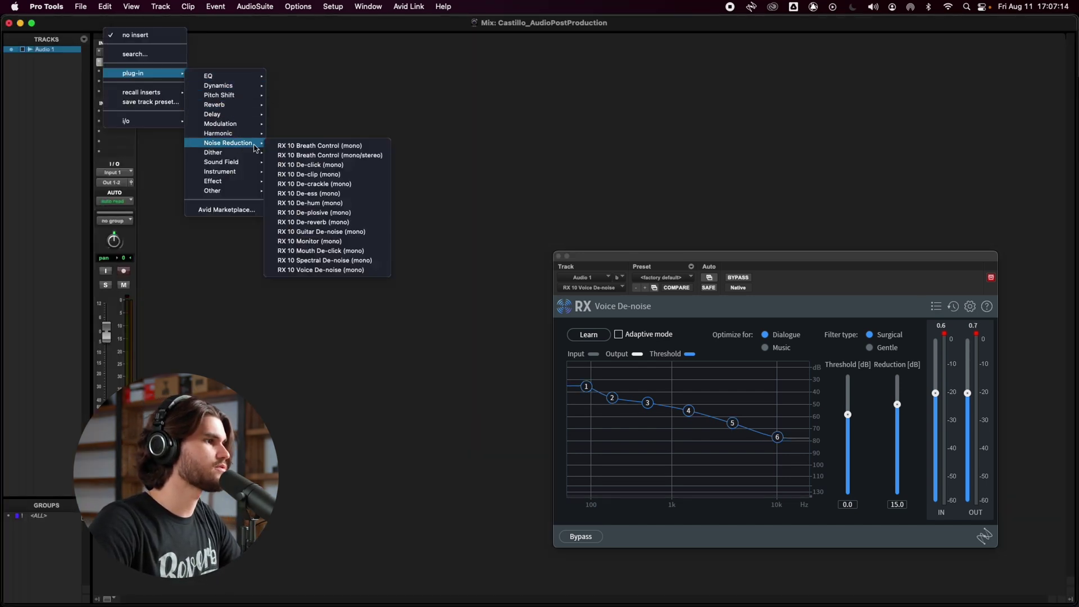
click(360, 224)
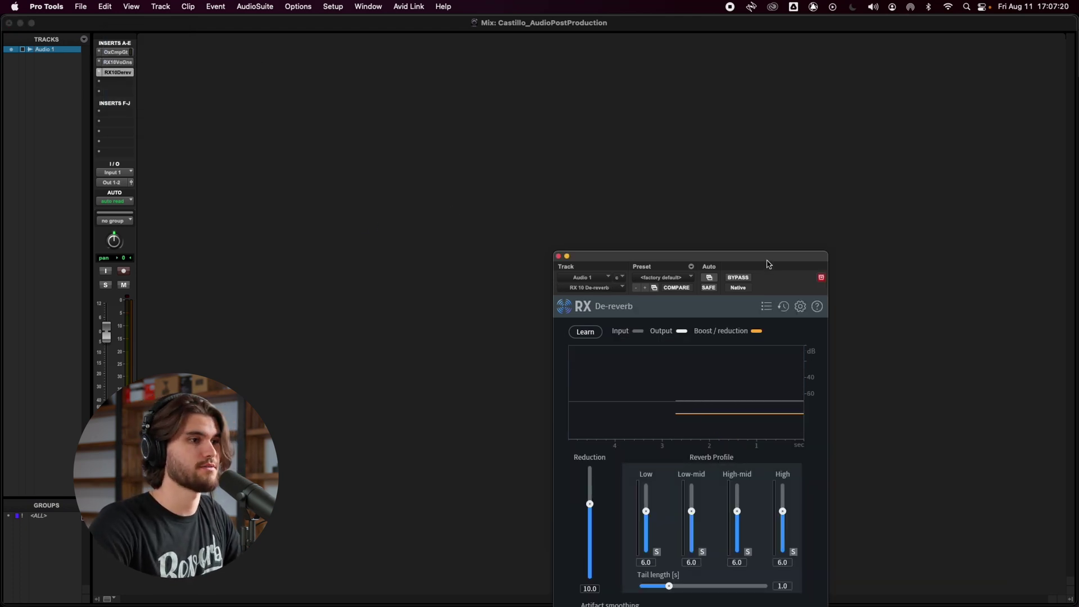
drag(769, 262, 766, 183)
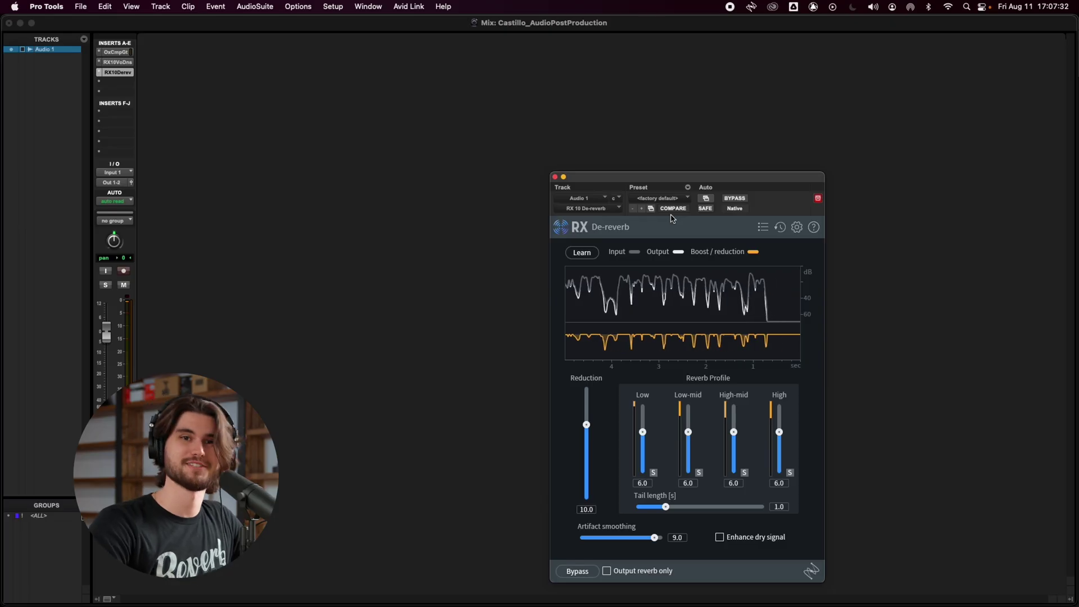
drag(697, 179, 658, 115)
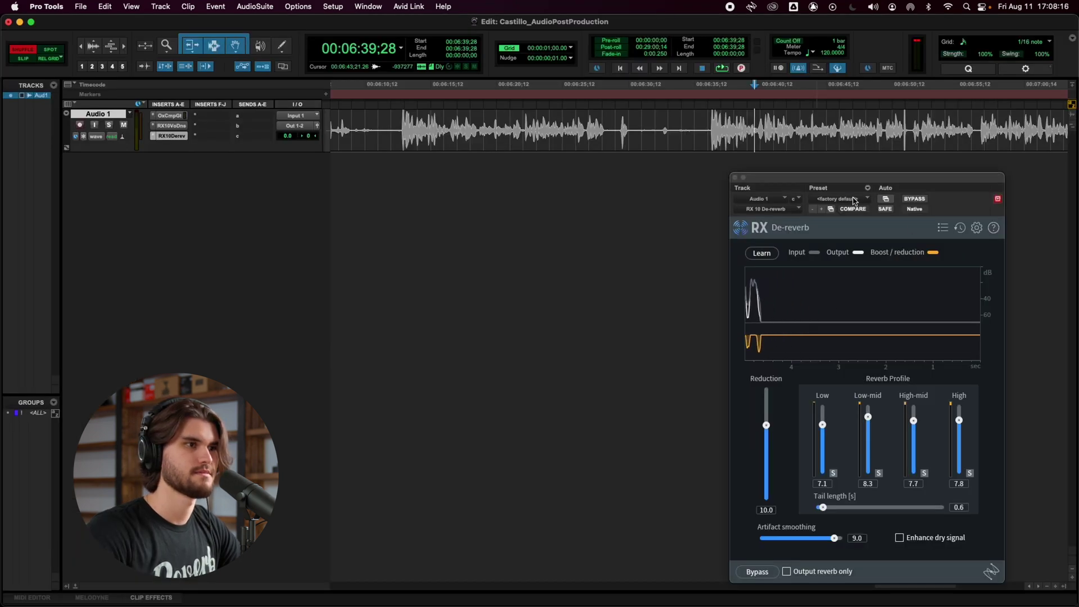
Reset De-reverb to factory default, lower Reduction to about 6 and raise Artifact smoothing
click(862, 200)
click(864, 203)
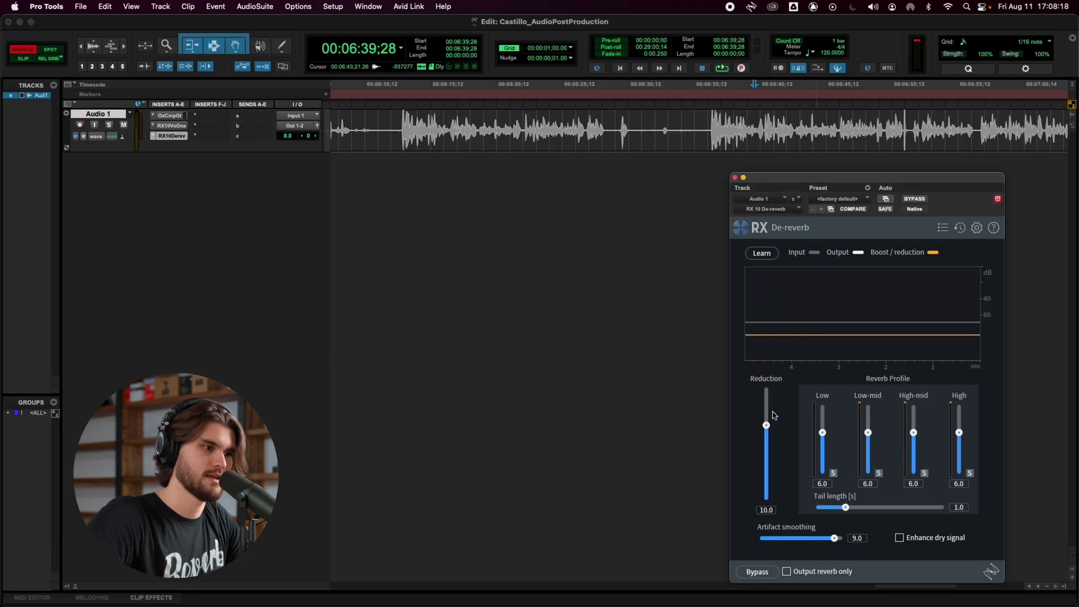
drag(767, 429, 769, 443)
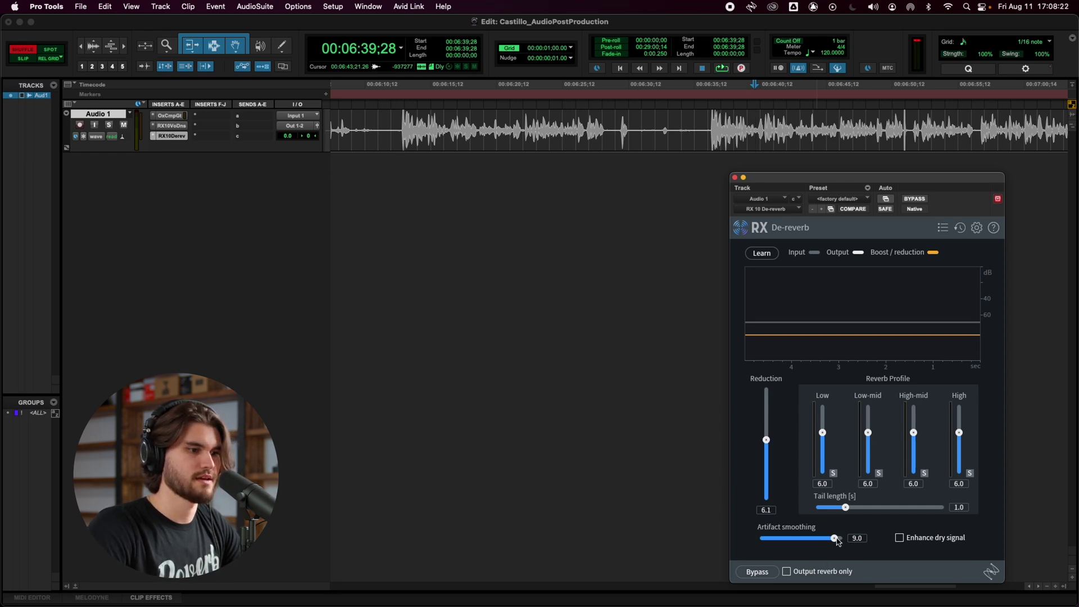
drag(837, 539, 830, 543)
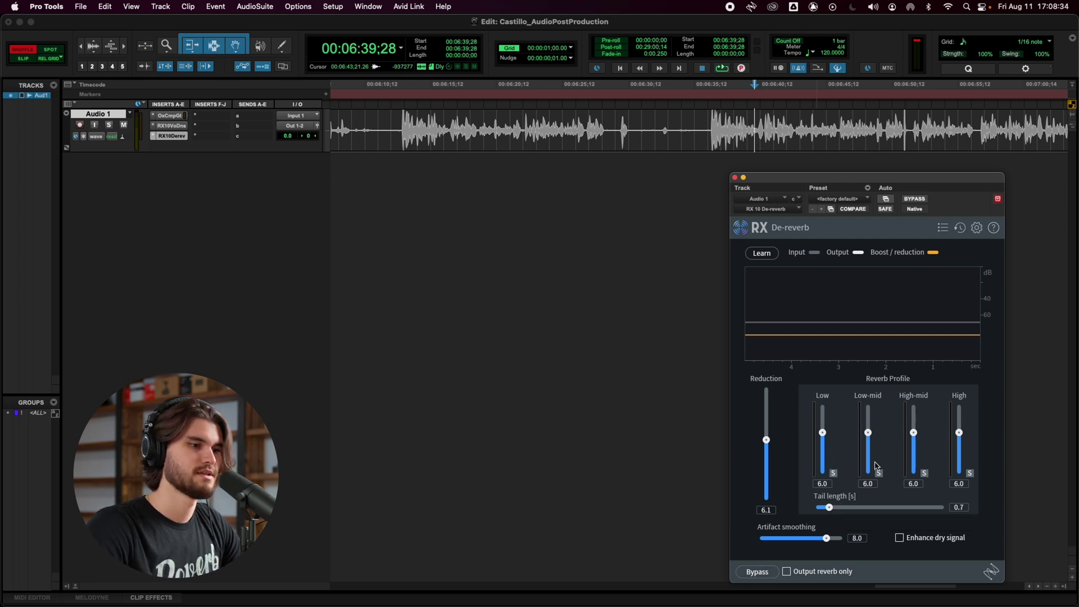
Listen and compare against bypass while lowering Reduction to 2.1
key(space)
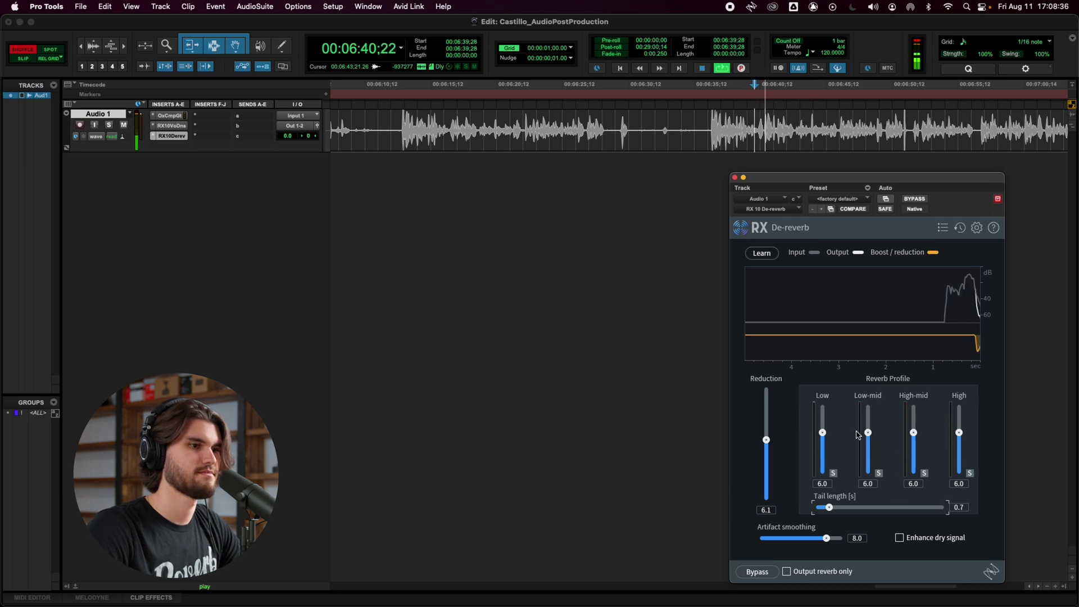
drag(766, 440, 769, 454)
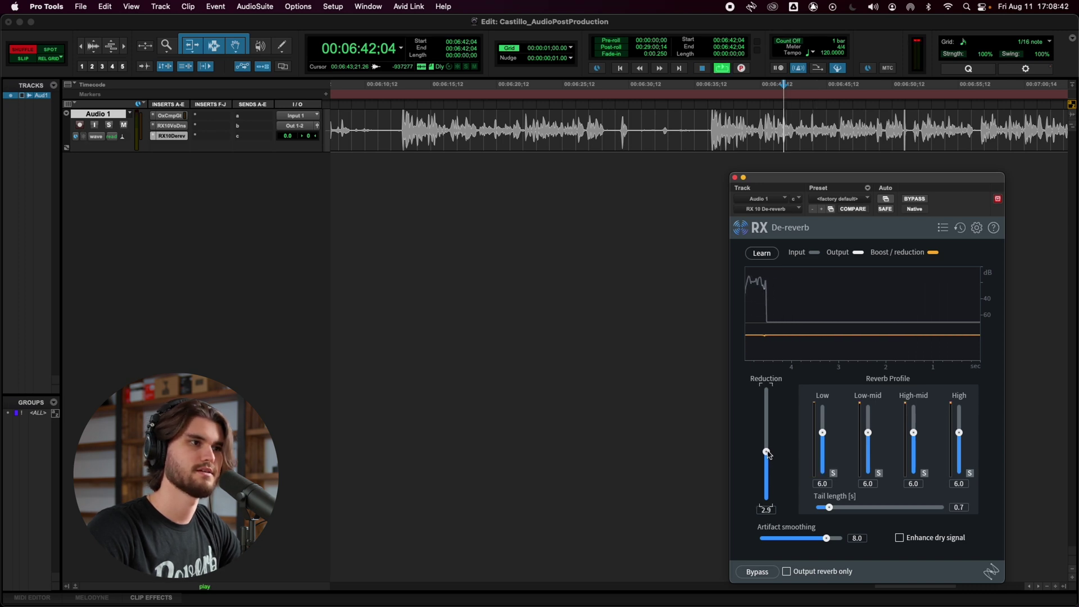
key(space)
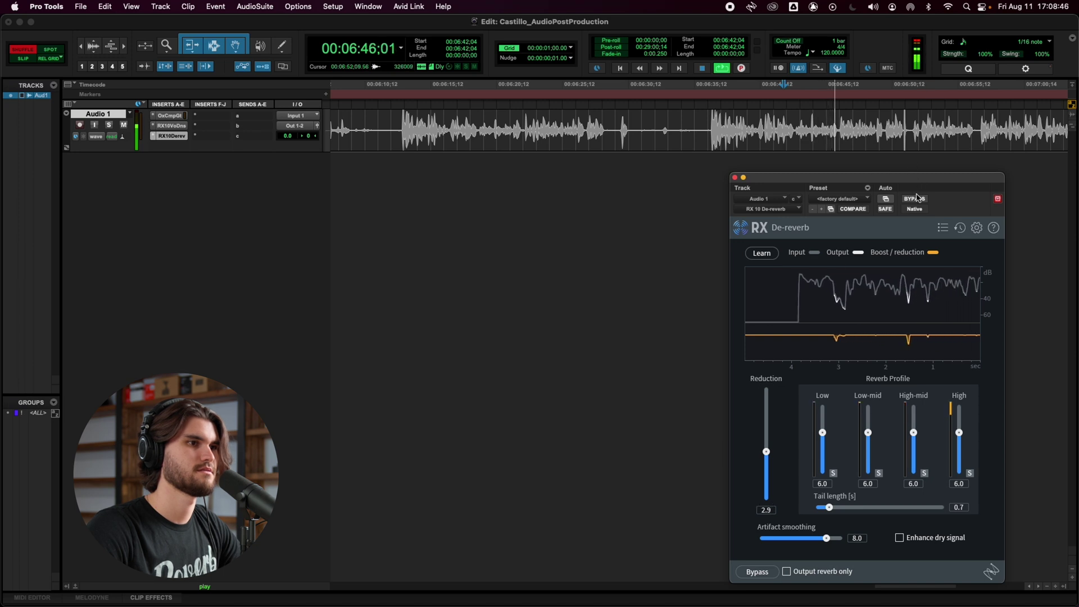
click(918, 199)
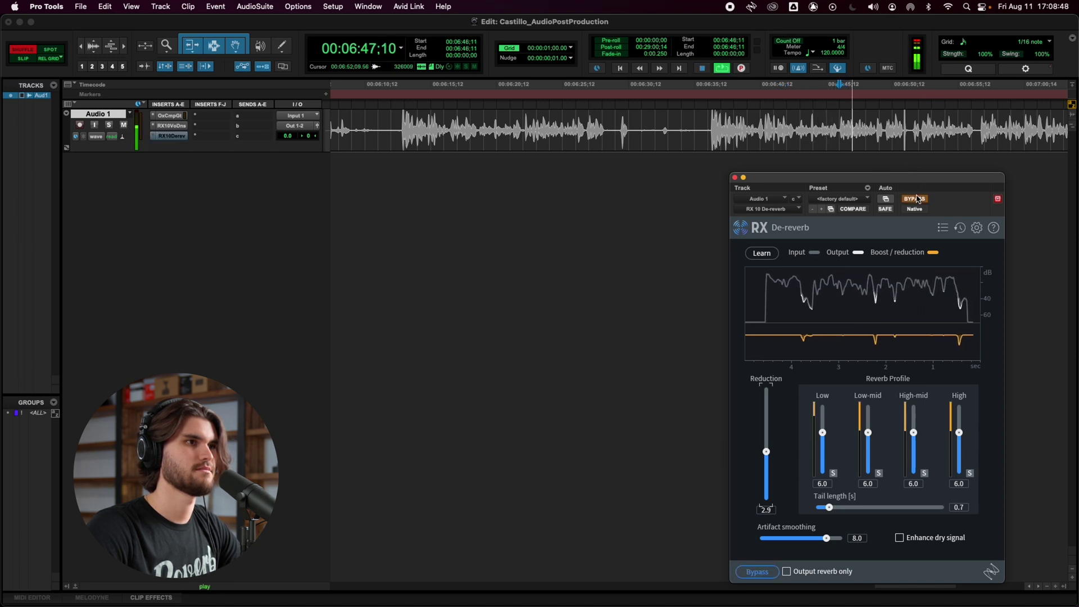
click(917, 199)
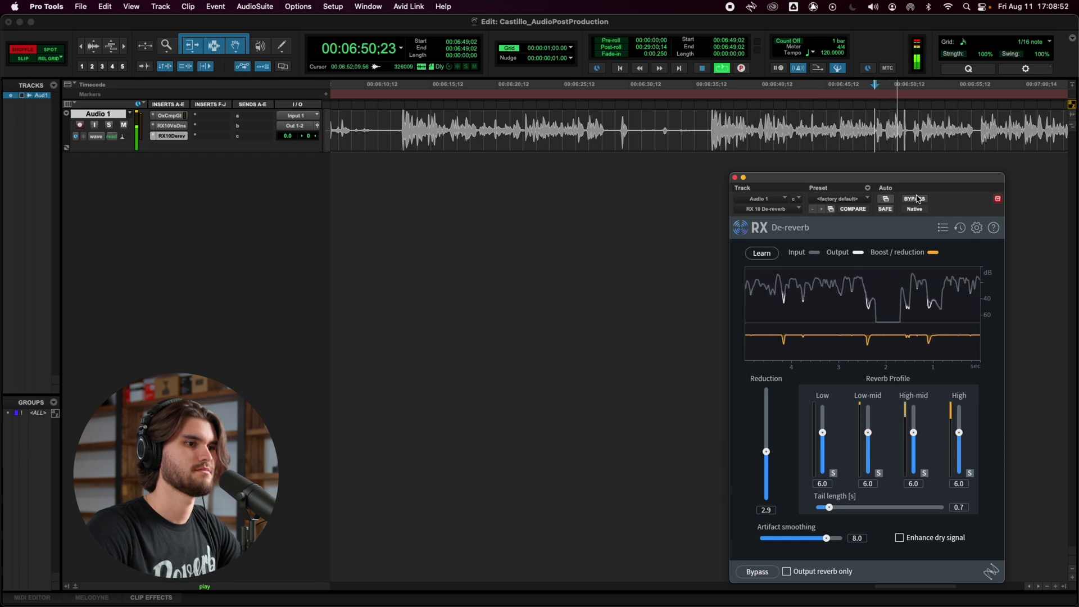
drag(766, 452, 767, 461)
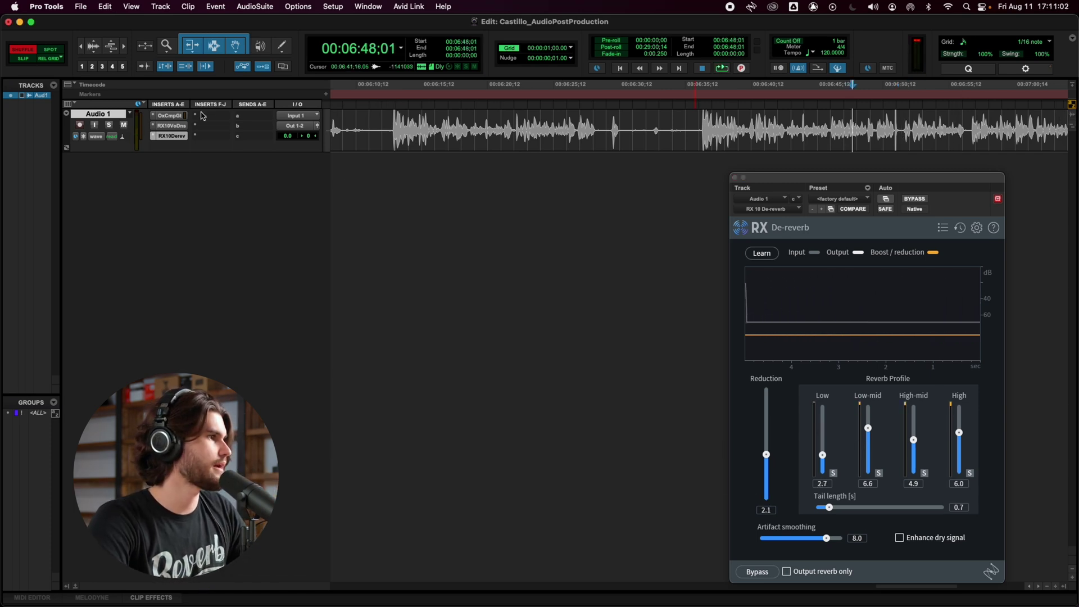
Insert FabFilter Pro-Q 2 (mono) on Audio 1's fourth insert slot
click(224, 118)
mouse_move(242, 116)
mouse_move(323, 123)
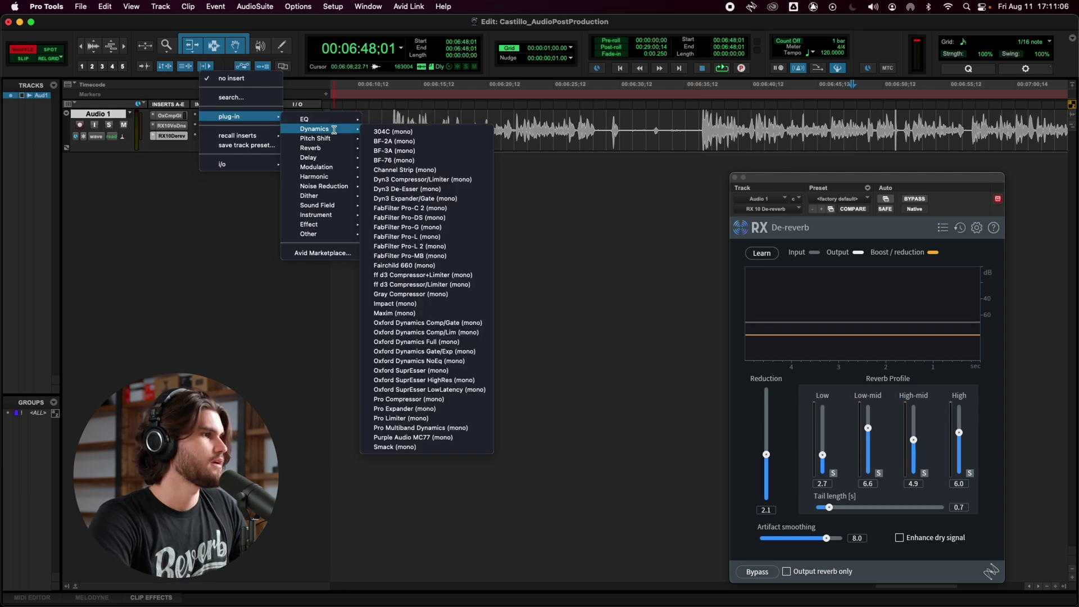
mouse_move(342, 187)
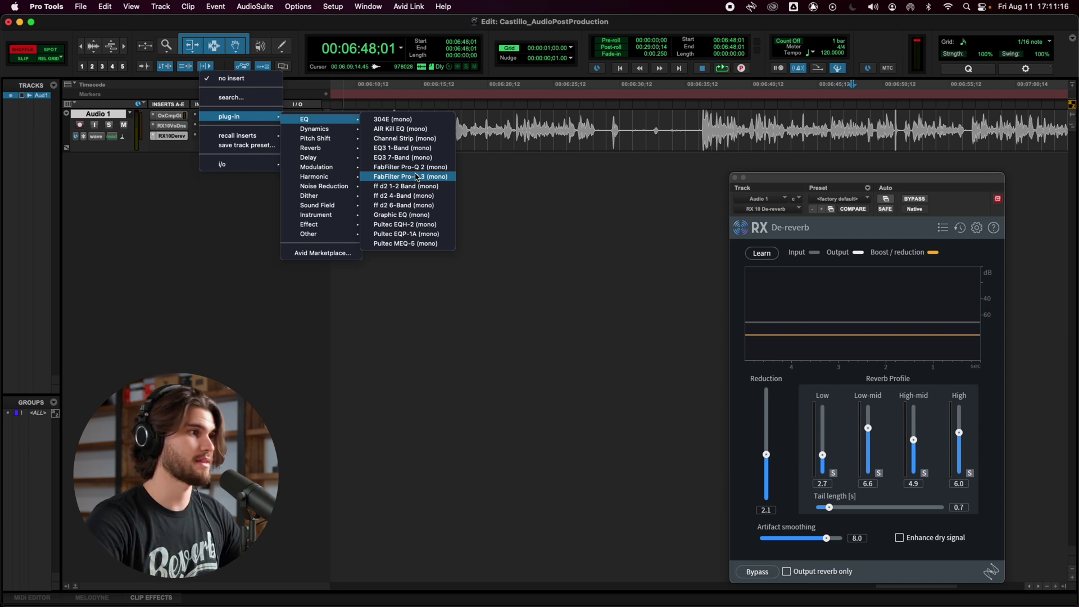
click(415, 166)
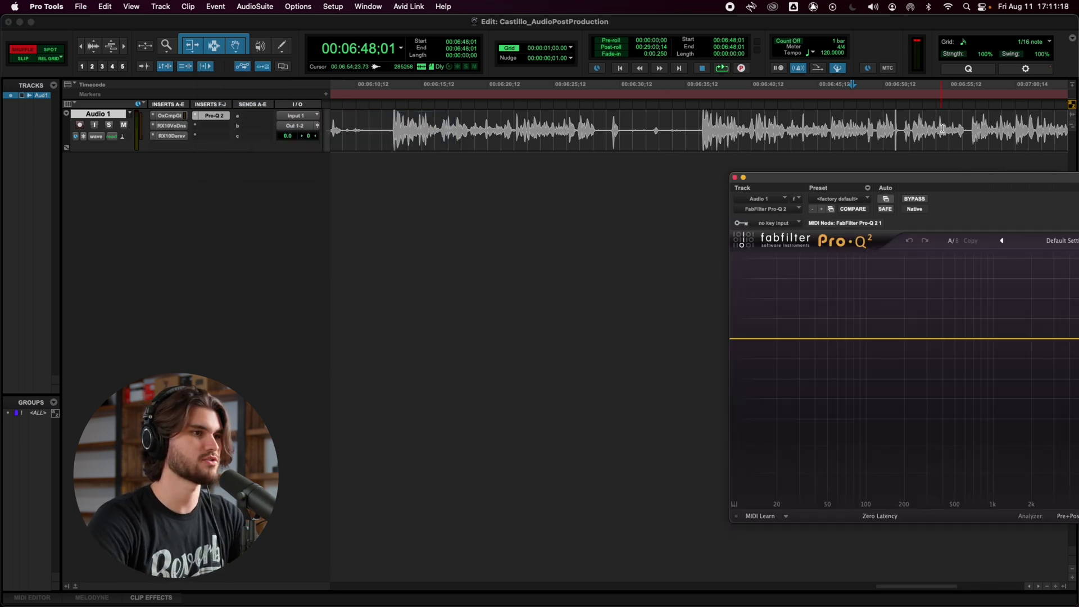
Add an 18 dB/oct low cut band in Pro-Q 2 at about 54 Hz
drag(961, 184, 588, 161)
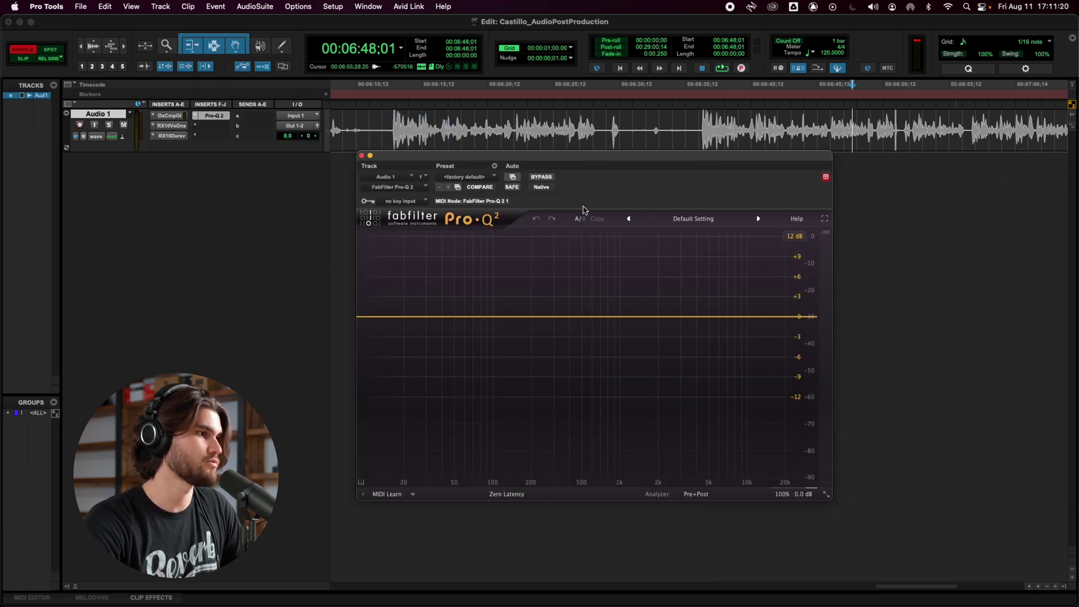
click(406, 317)
click(394, 441)
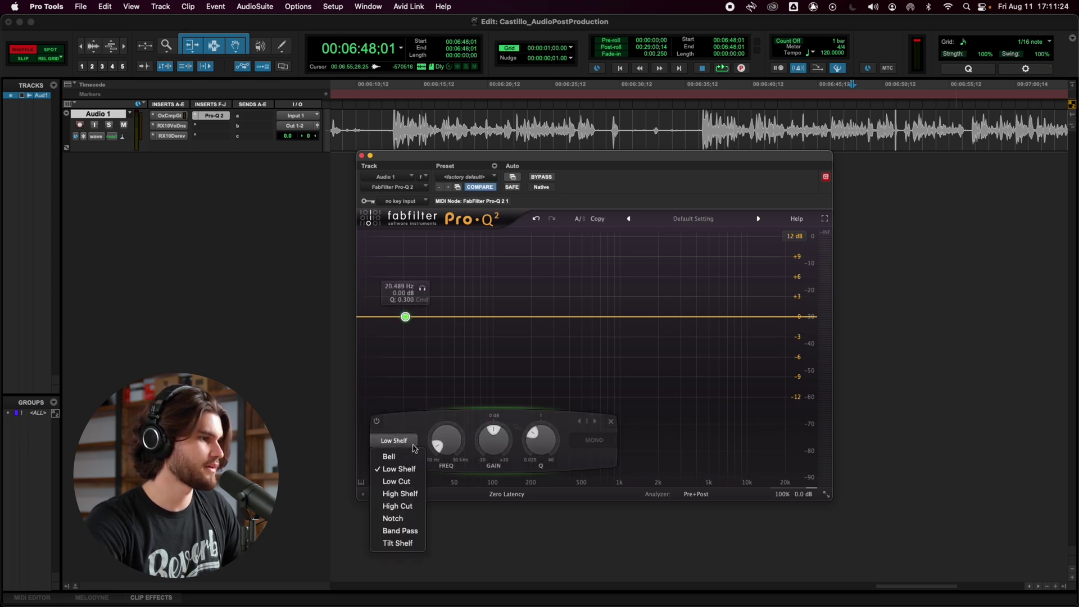
click(402, 482)
click(394, 454)
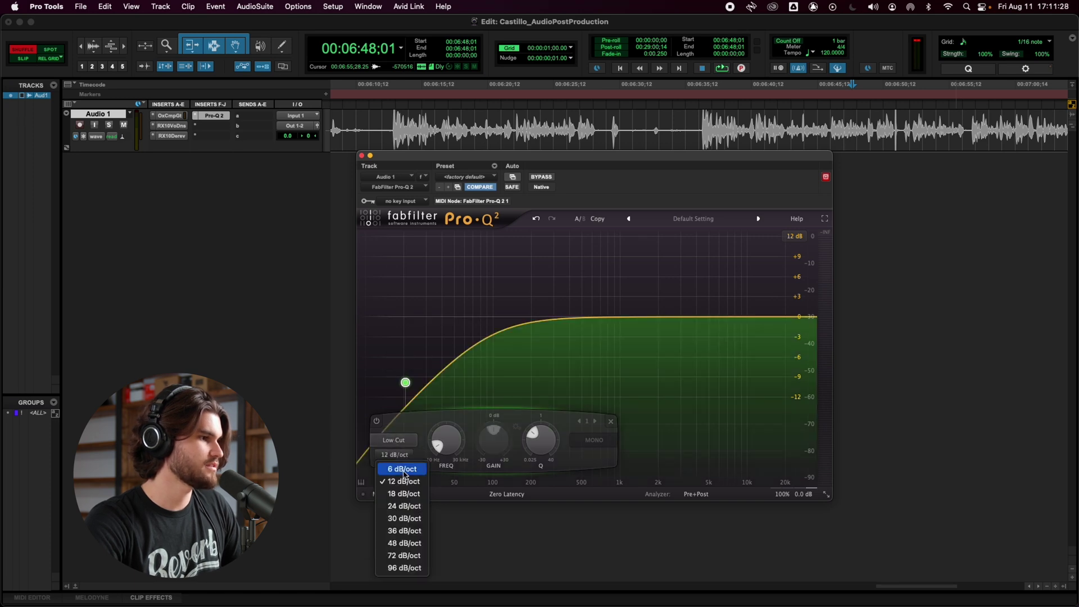
click(404, 494)
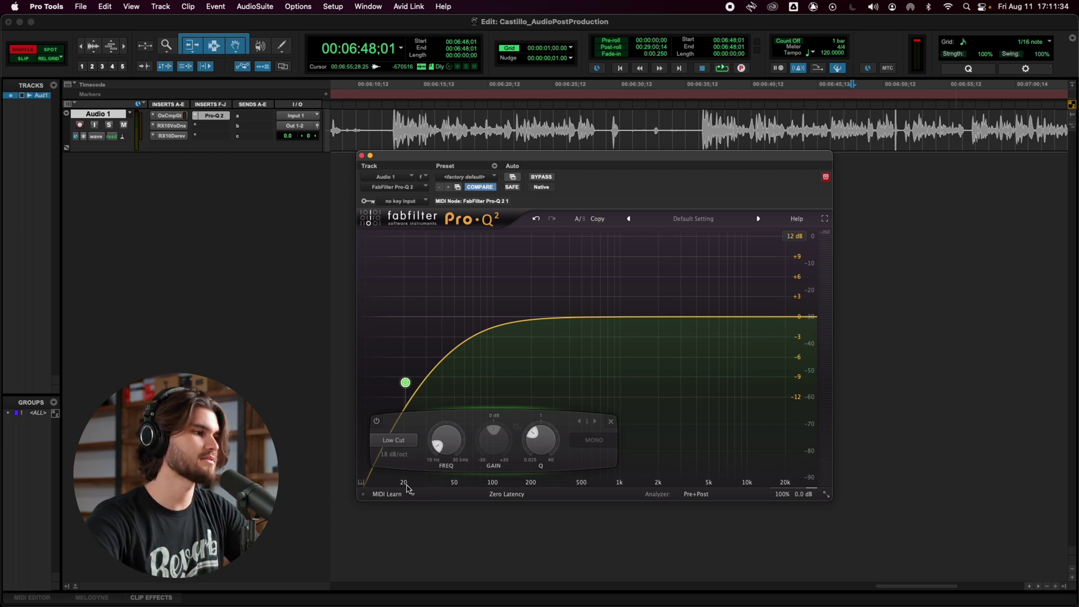
drag(405, 382, 540, 309)
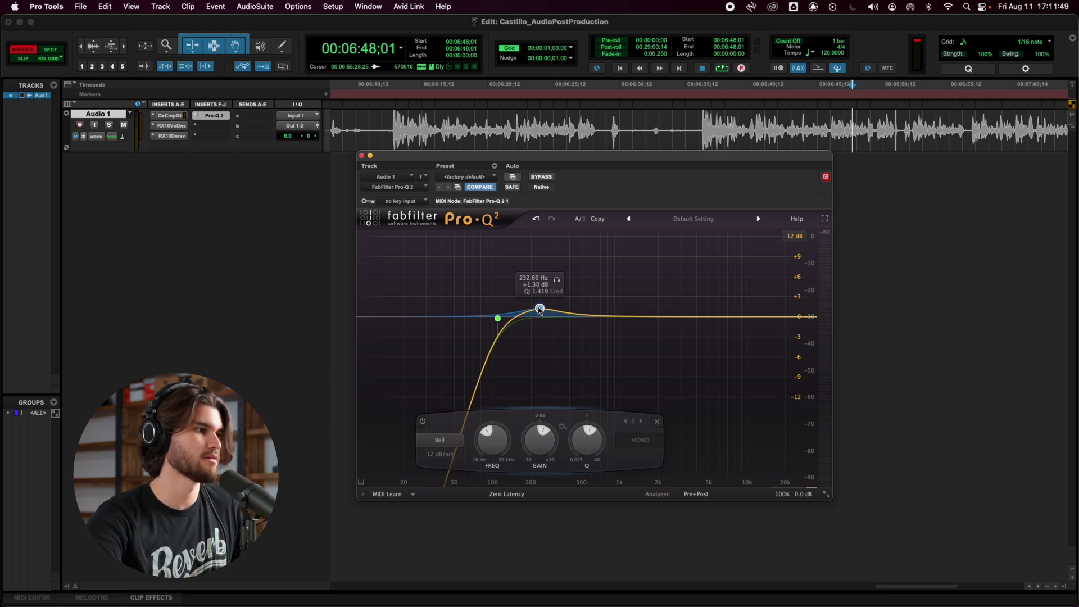
Shape a small bell boost near 160 Hz and a gentle lift around 7 kHz
drag(540, 309, 520, 306)
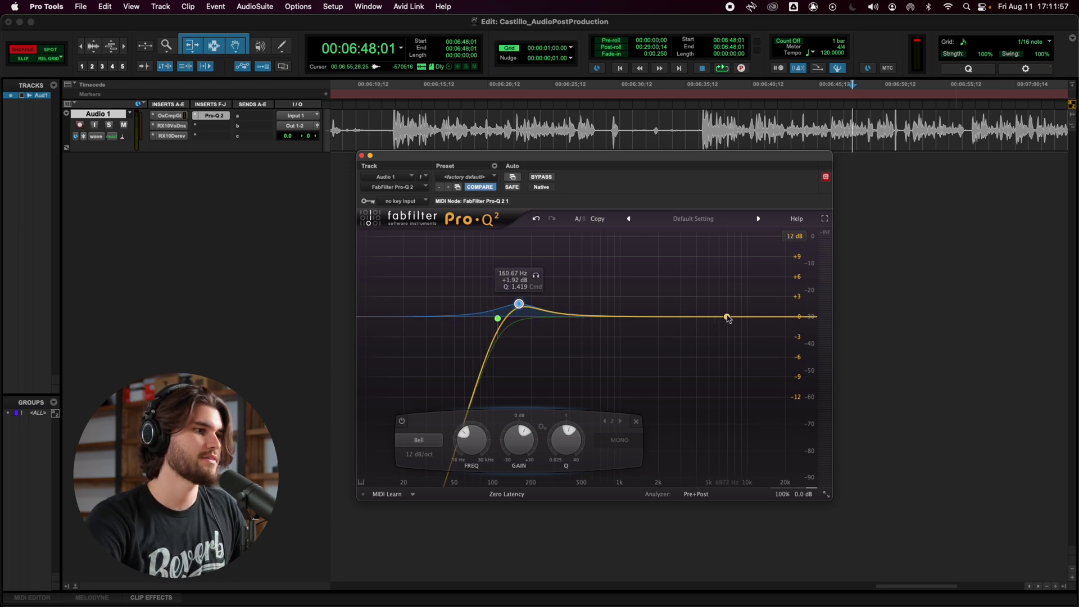
drag(728, 318, 729, 305)
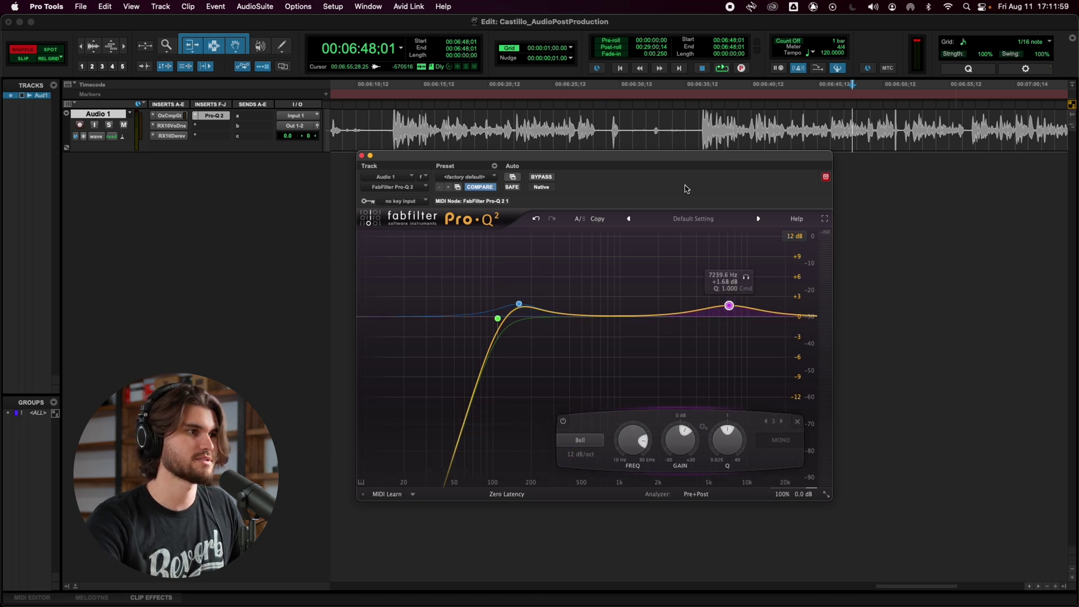
mouse_move(730, 305)
mouse_down()
mouse_move(721, 288)
mouse_move(723, 373)
mouse_move(732, 316)
mouse_up()
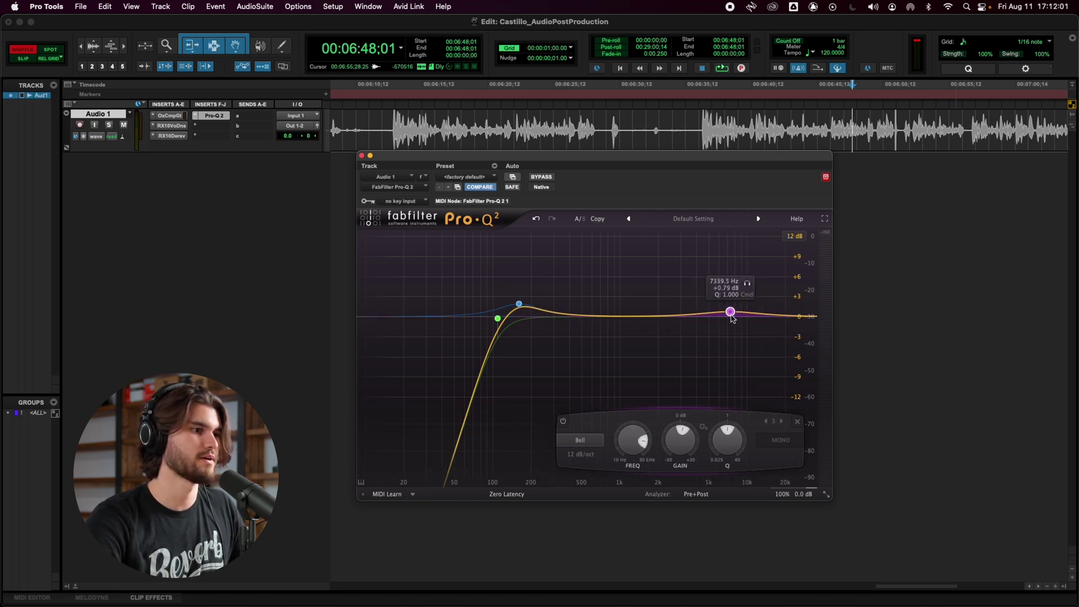
click(621, 149)
drag(615, 158, 640, 158)
Play the dialogue and raise the low bell to about +4.5 dB near 130 Hz
click(704, 129)
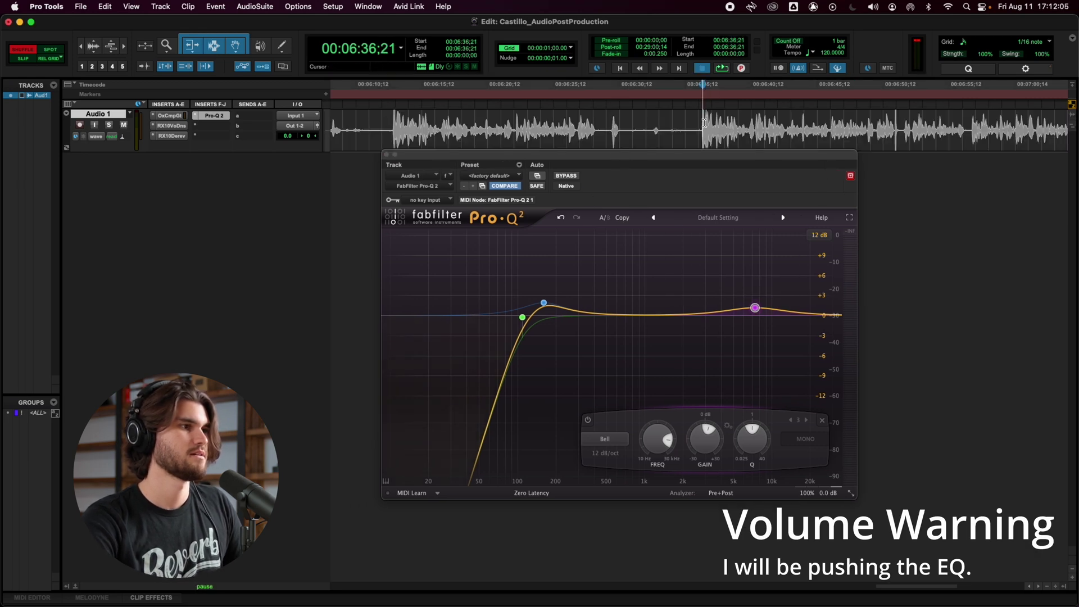
key(space)
drag(761, 157, 758, 170)
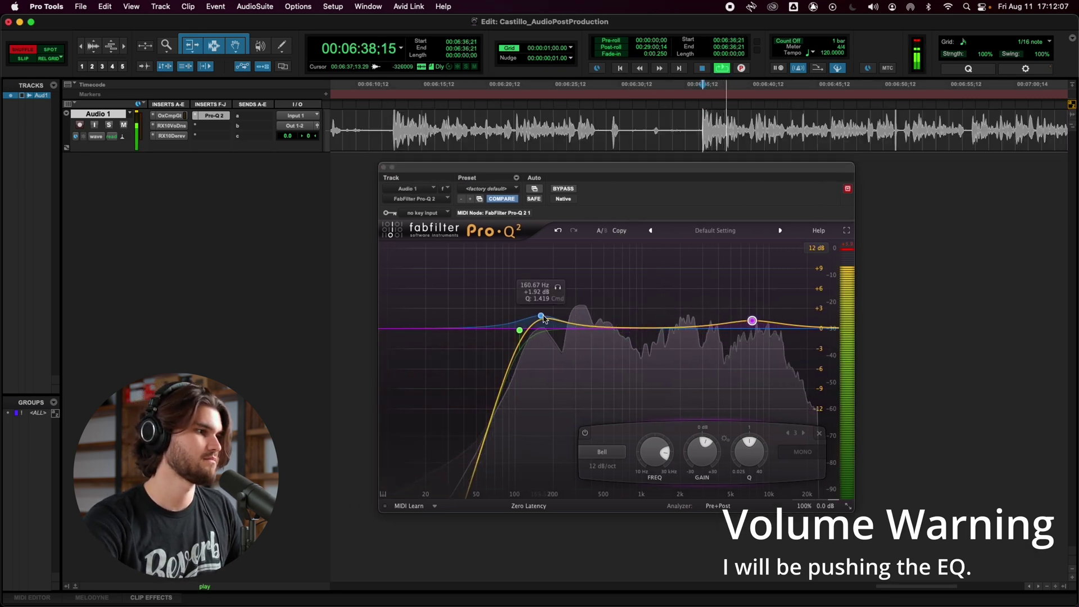
drag(542, 316, 545, 304)
mouse_move(502, 476)
mouse_down()
mouse_move(502, 450)
mouse_move(502, 472)
mouse_up()
Try a narrow peak swept to 76 Hz, then widen it and add a bell near 127 Hz
drag(576, 470, 533, 403)
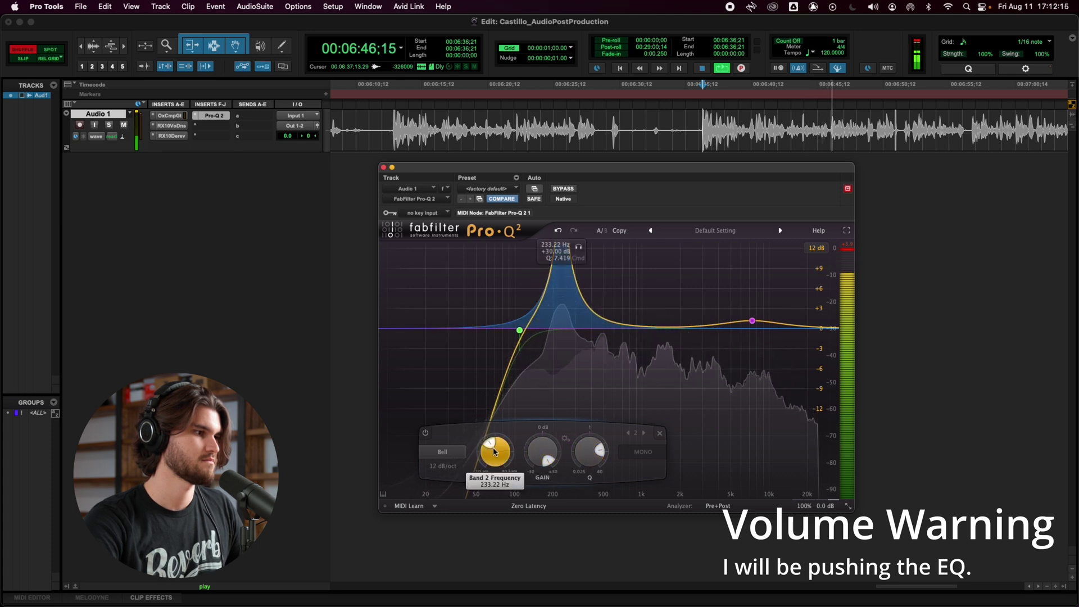
drag(487, 447, 531, 500)
drag(590, 452, 571, 485)
scroll(541, 452, down, 5)
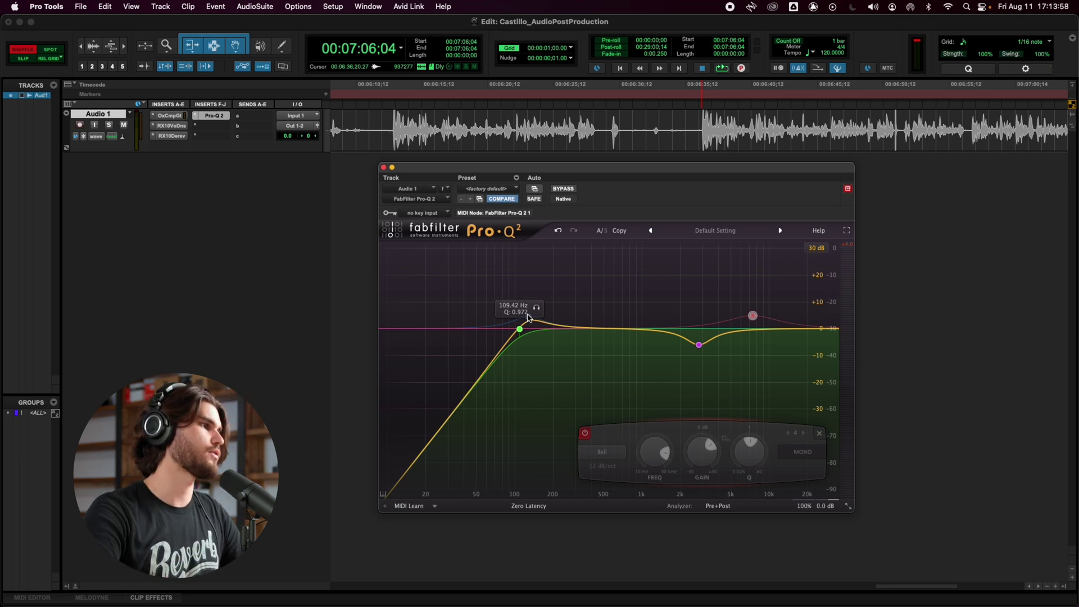
double_click(529, 319)
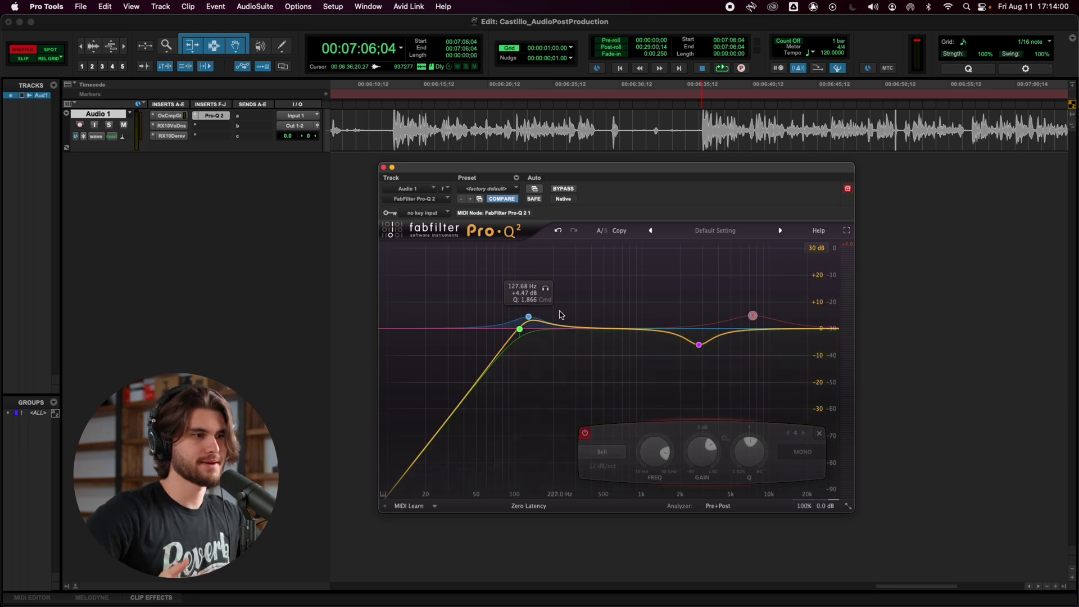
mouse_move(754, 318)
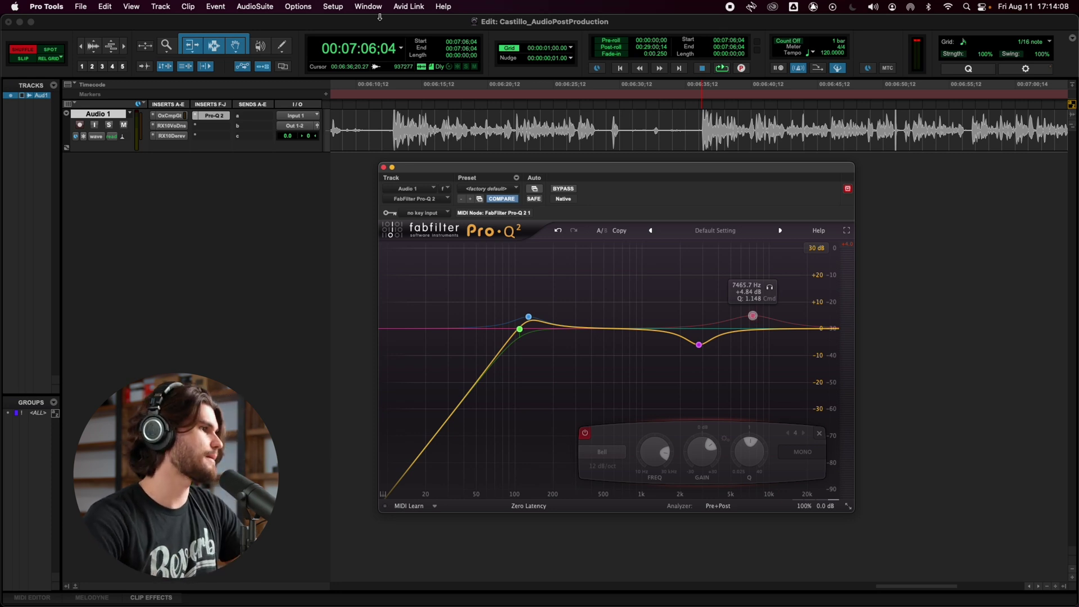
Insert Oxford SuprEsser HighRes on the dialogue track and widen its band
click(223, 131)
mouse_move(248, 126)
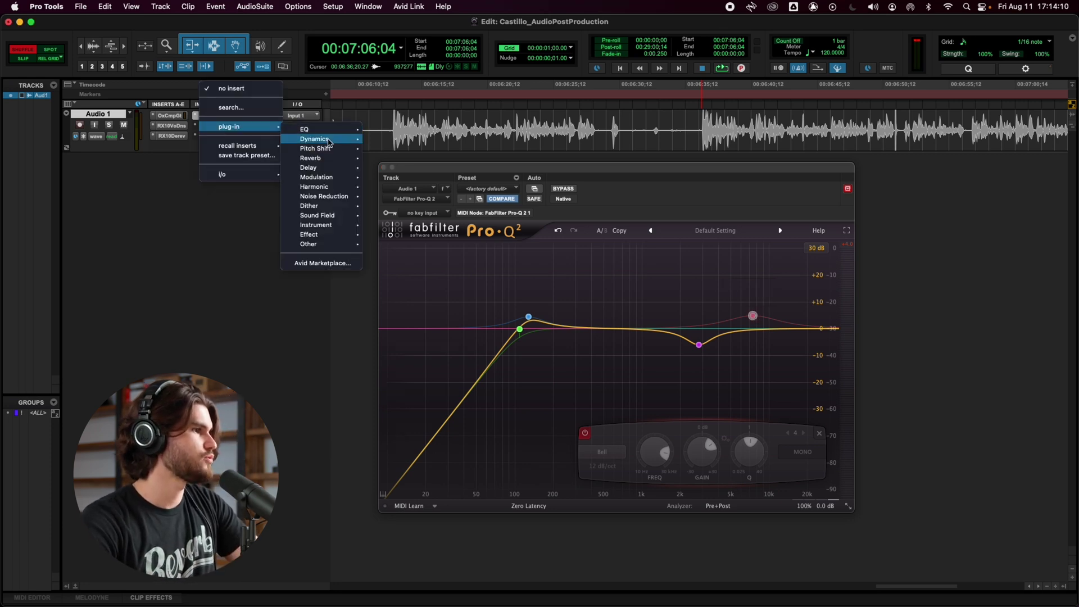
mouse_move(350, 140)
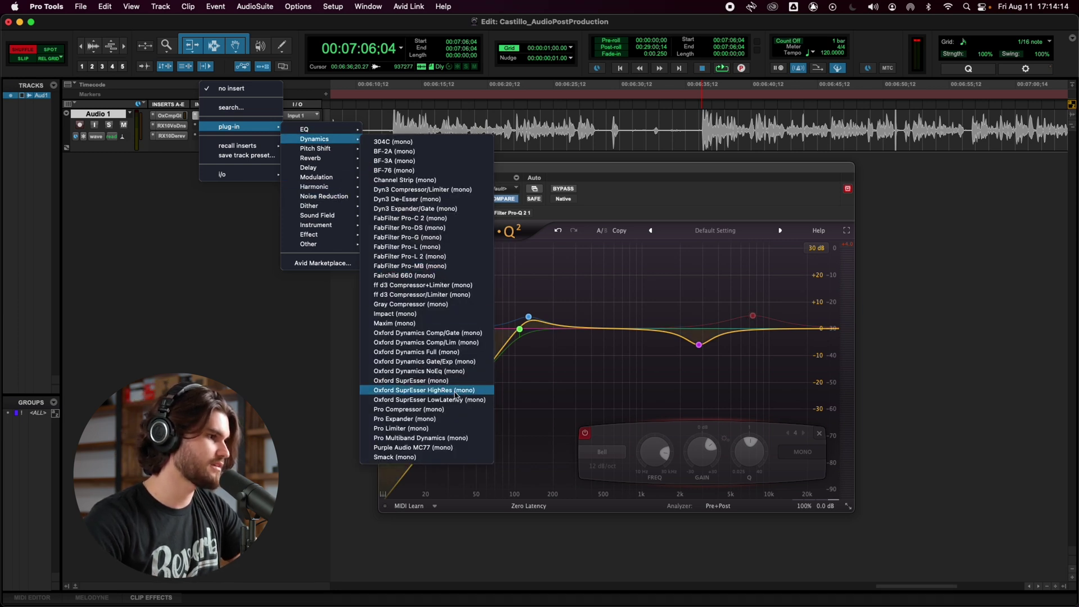
key(Escape)
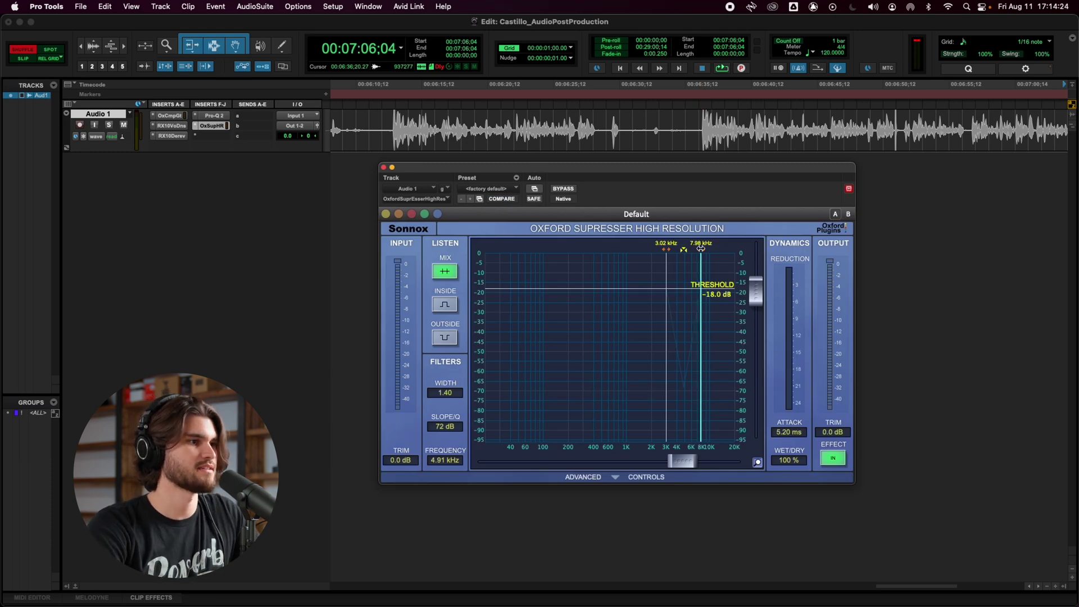
drag(700, 249, 709, 251)
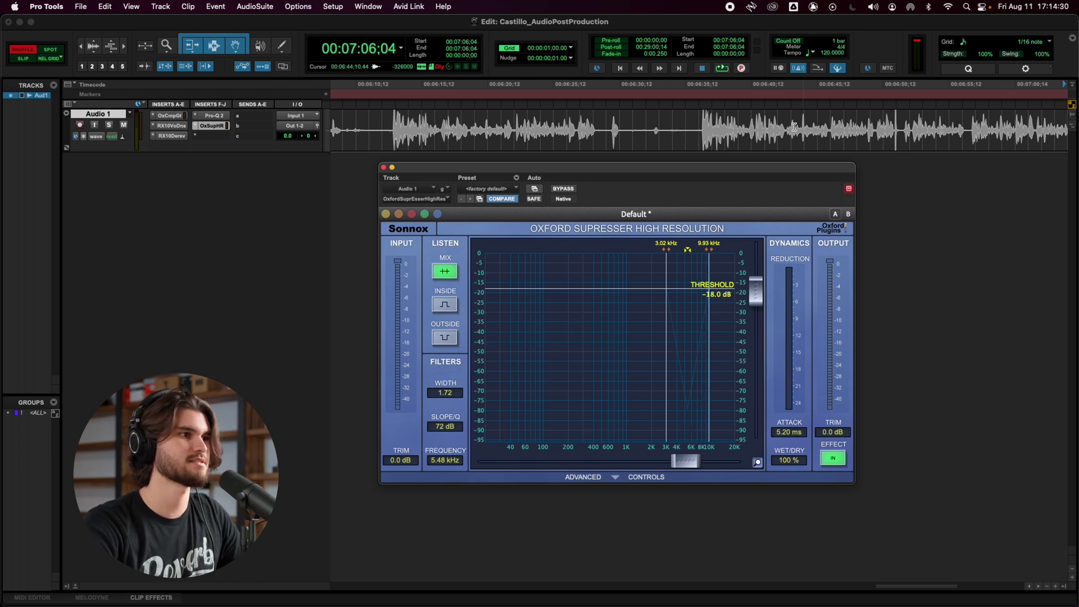
Set the de-esser threshold to -22.3 dB and tune the band while soloing the sibilance
click(700, 129)
key(space)
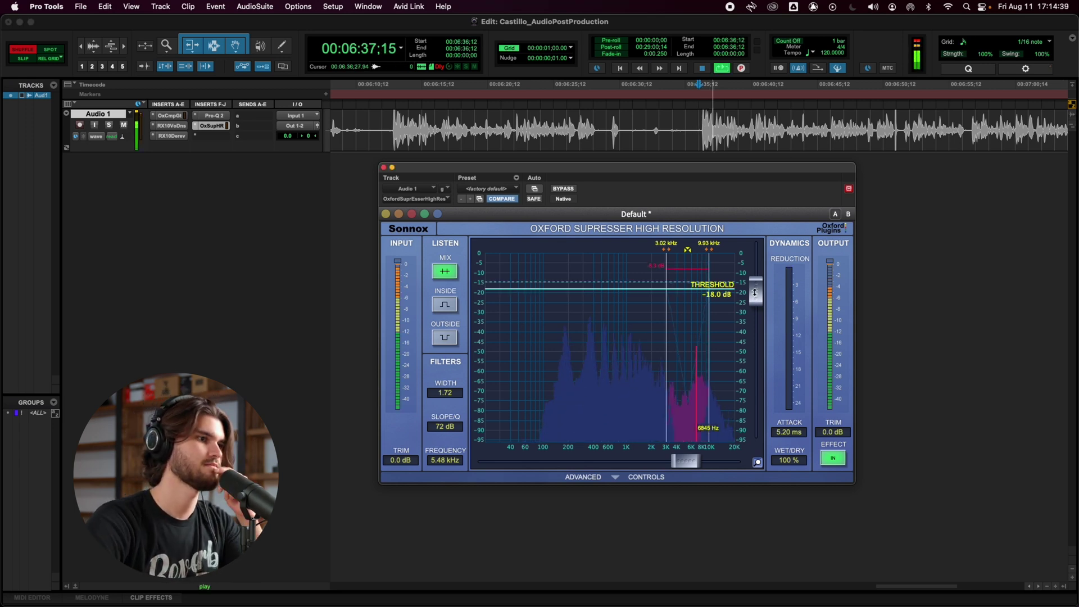
drag(754, 304, 755, 312)
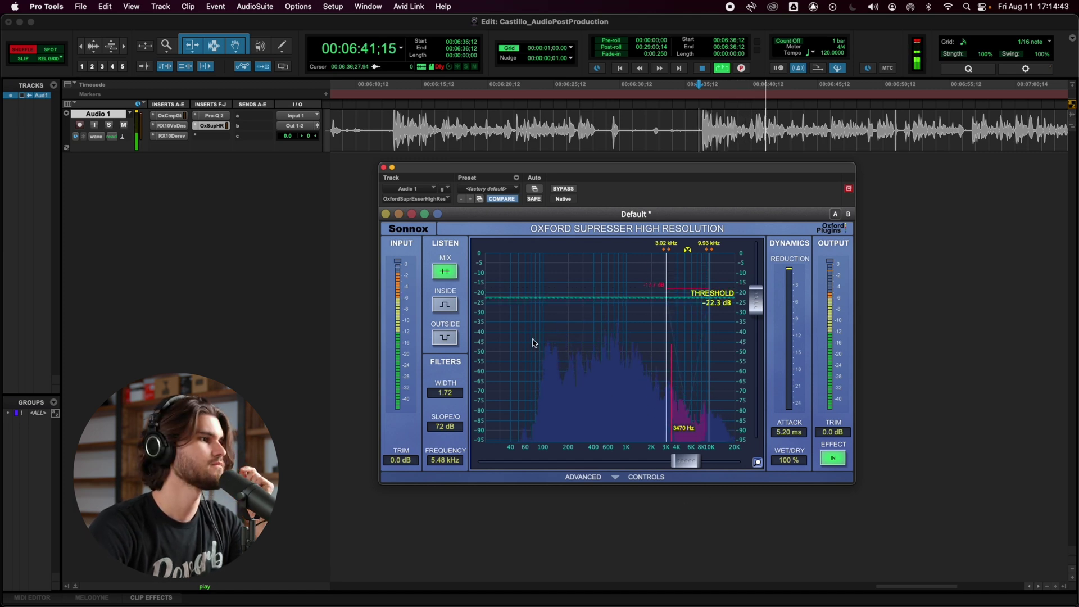
click(452, 304)
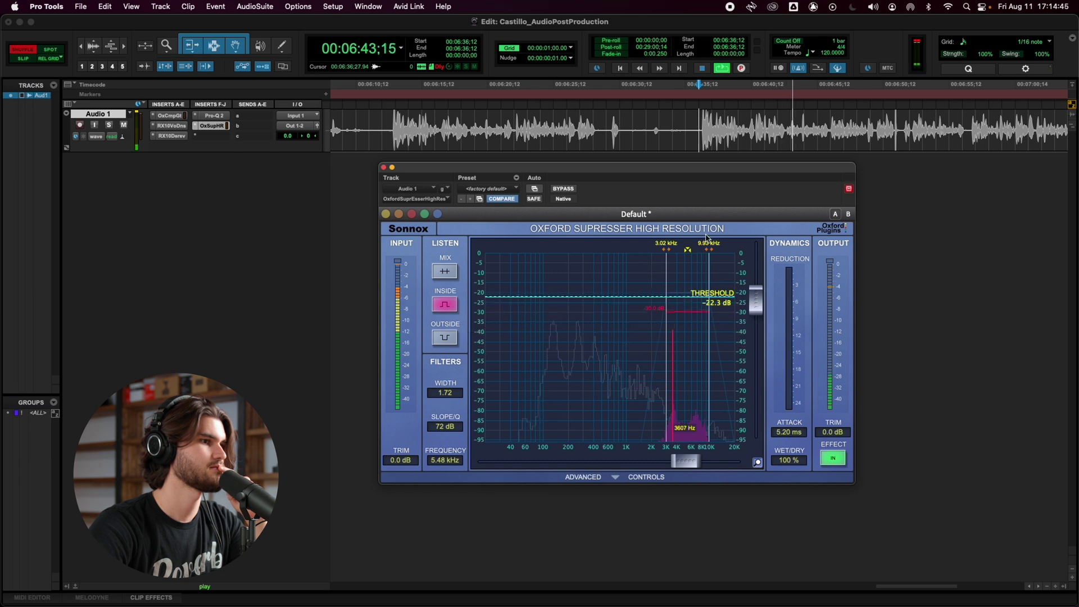
mouse_move(709, 249)
mouse_down()
mouse_move(719, 250)
mouse_move(668, 249)
mouse_move(721, 250)
mouse_move(697, 255)
mouse_up()
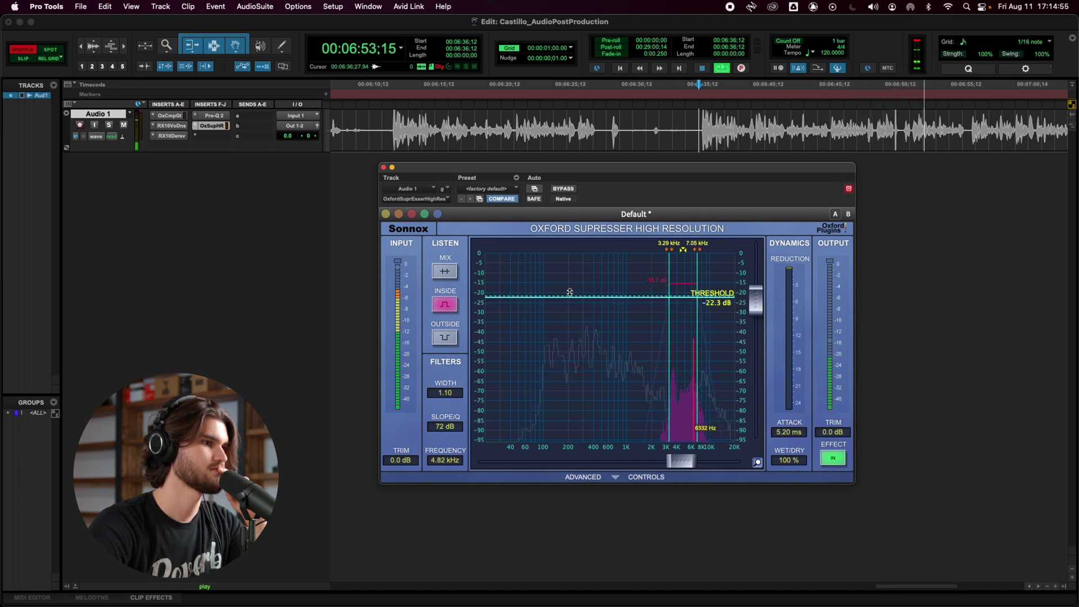
drag(697, 250, 671, 248)
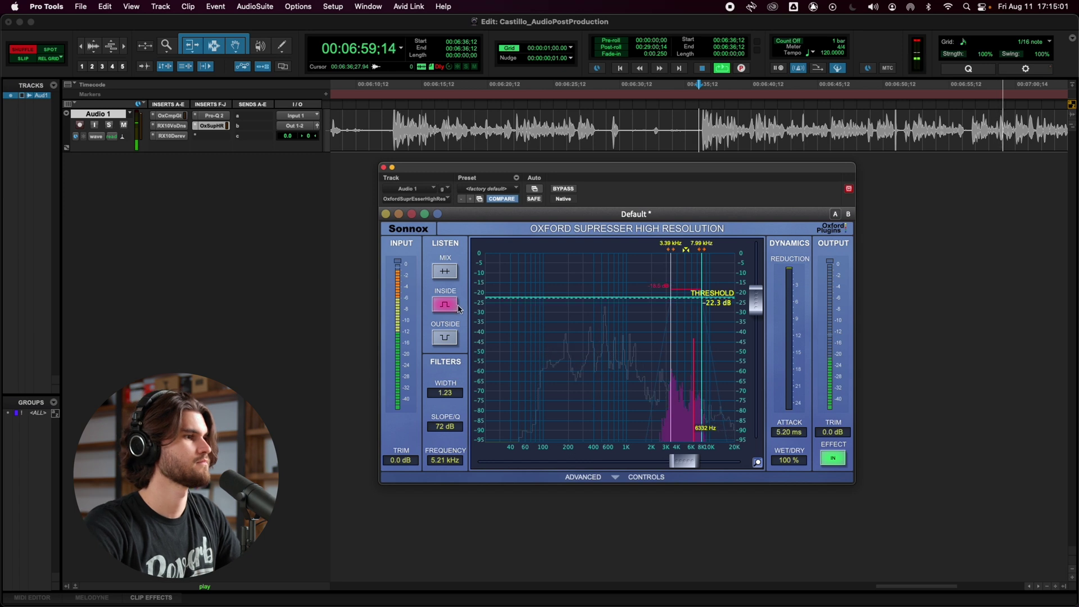
Compare the de-esser bypassed and active, then stop playback
click(445, 272)
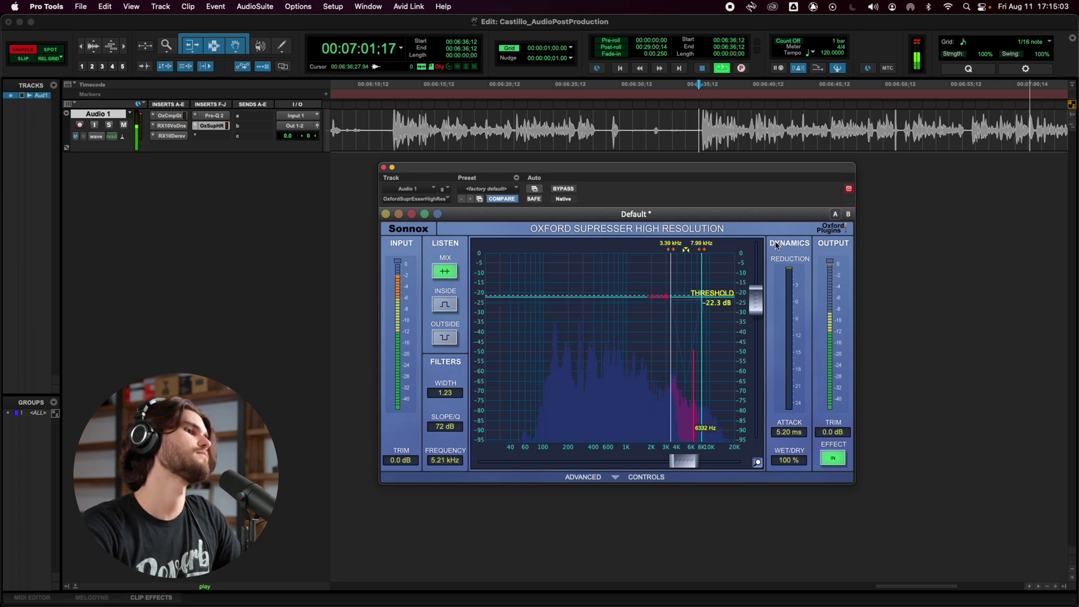
click(563, 189)
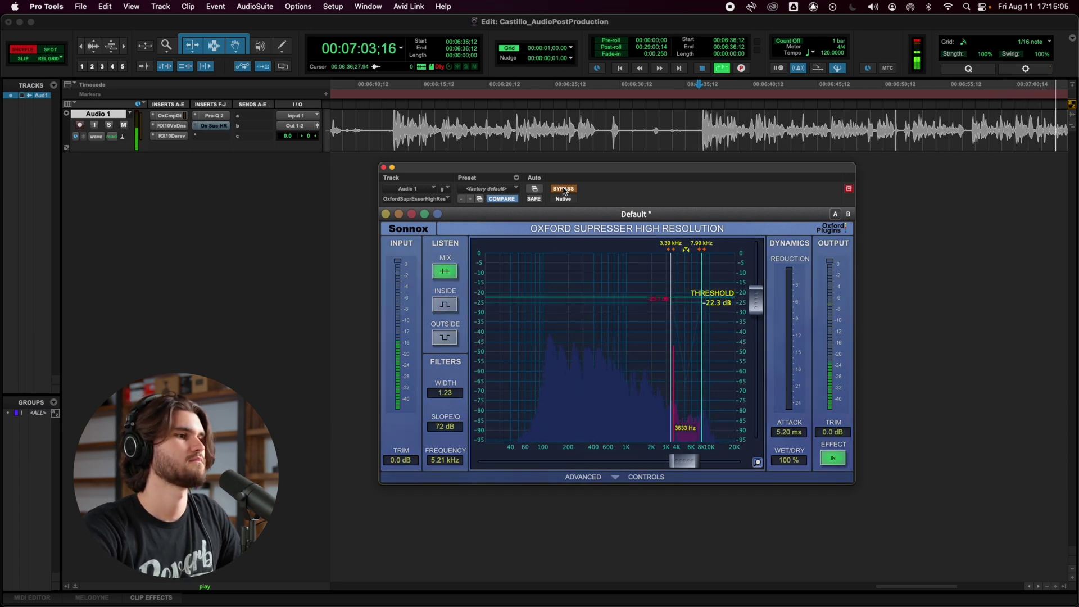
click(564, 190)
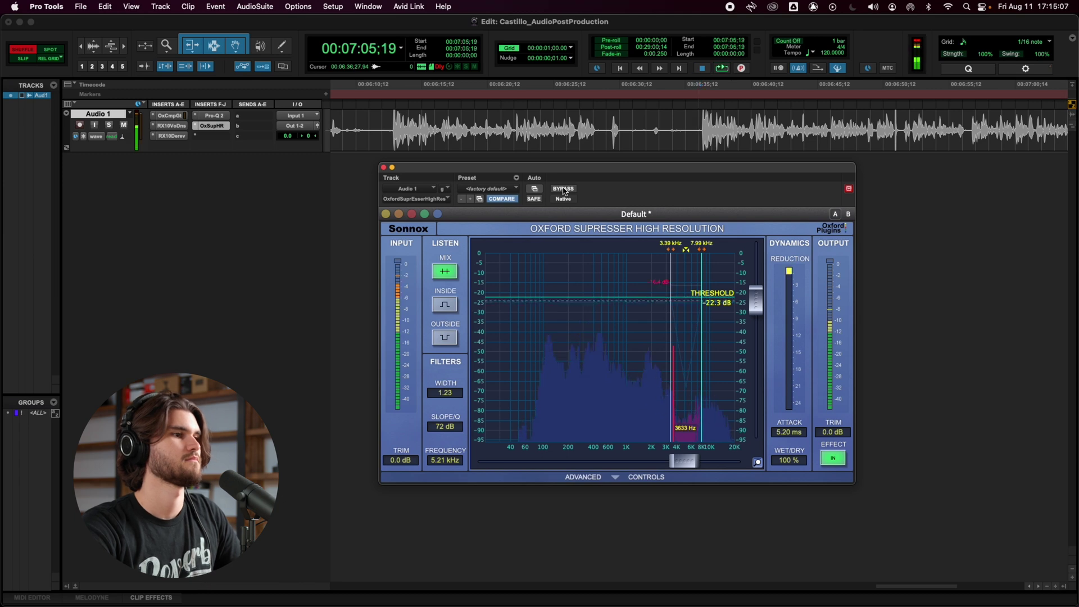
click(702, 68)
click(702, 117)
Lower the SuprEsser threshold slightly to about -23.2 dB while auditioning playback
key(space)
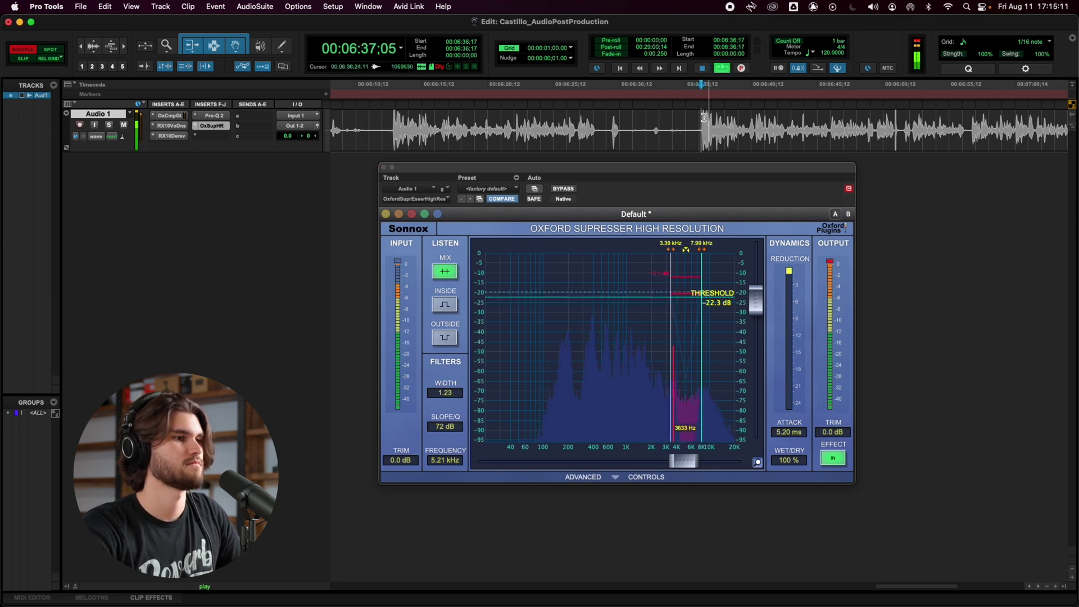
drag(756, 305, 758, 308)
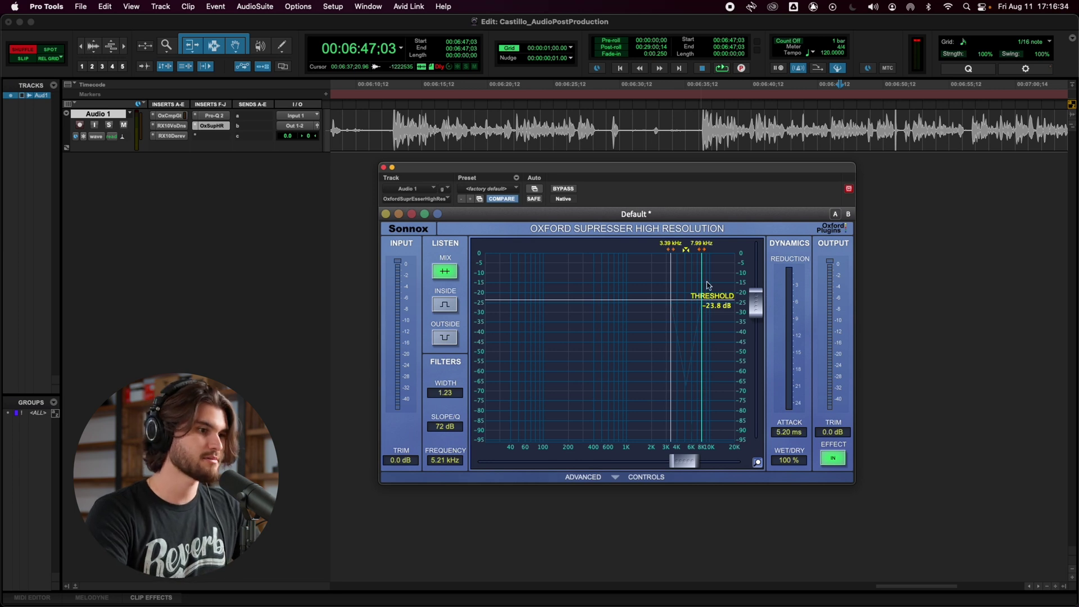
mouse_move(707, 285)
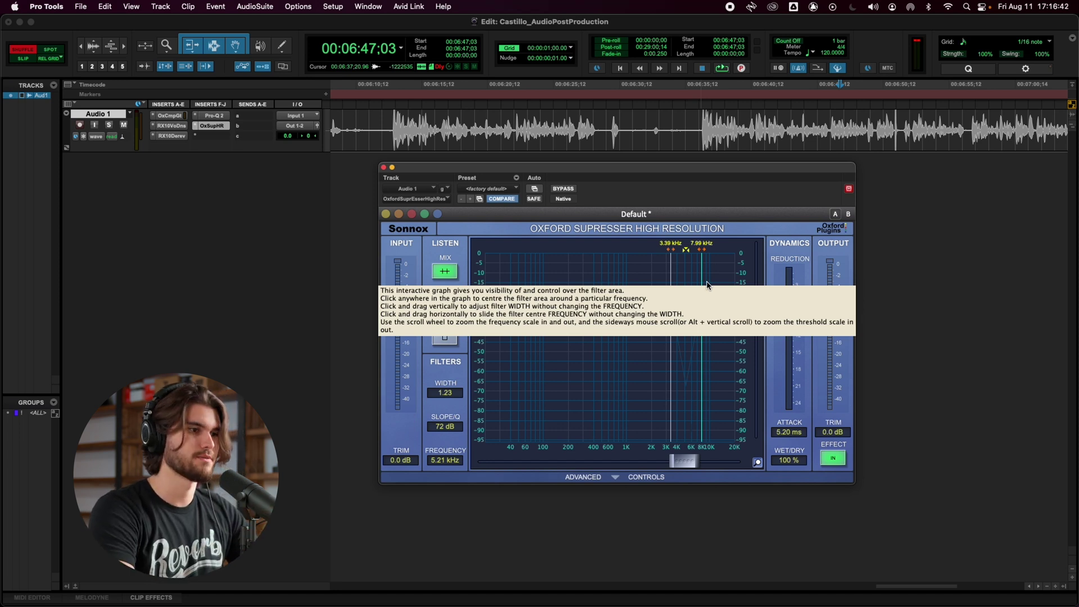
key(space)
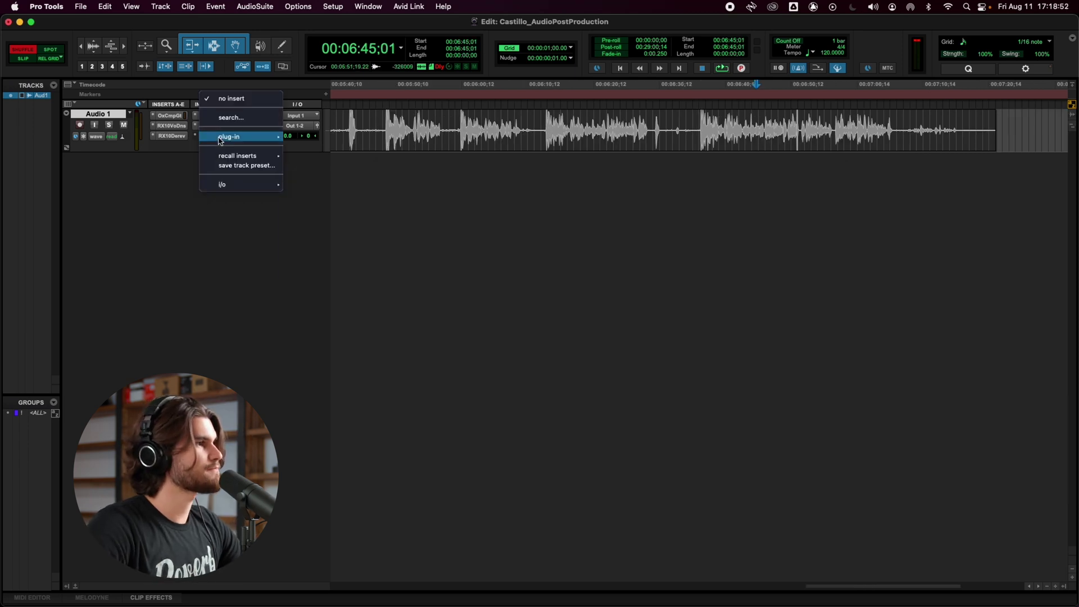
Insert Oxford Dynamics Comp/Lim, enable its limiter and set the threshold to -1.0 dB
mouse_move(220, 141)
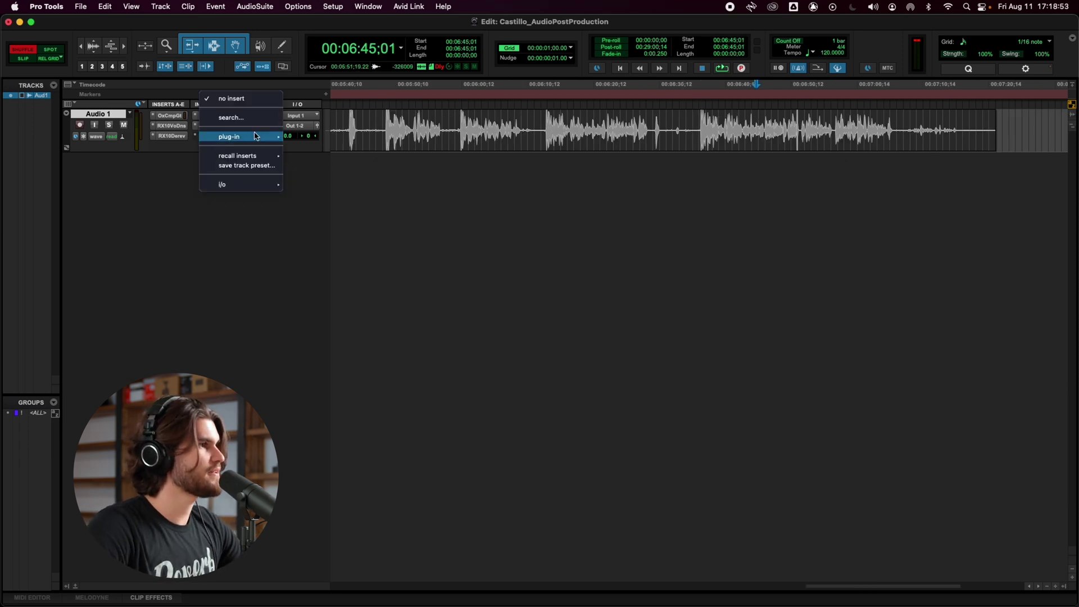
mouse_move(323, 149)
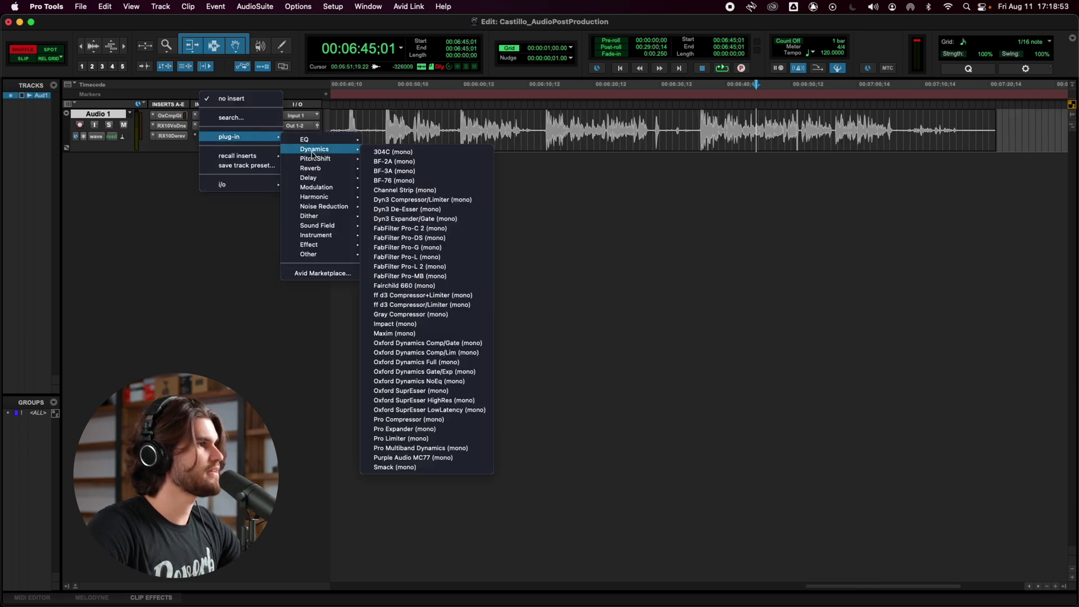
click(450, 353)
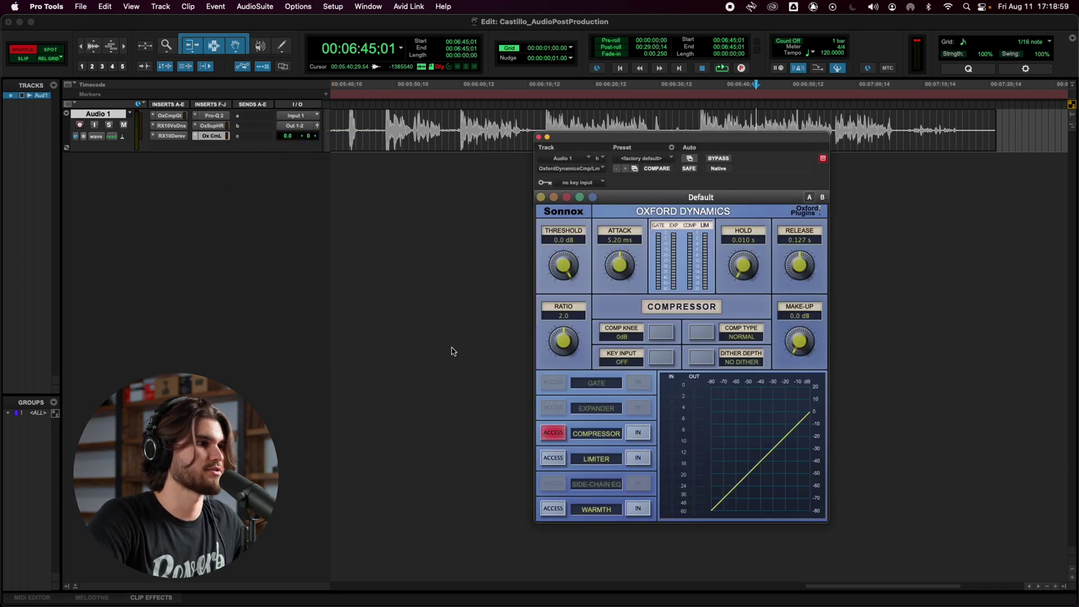
click(553, 457)
click(638, 458)
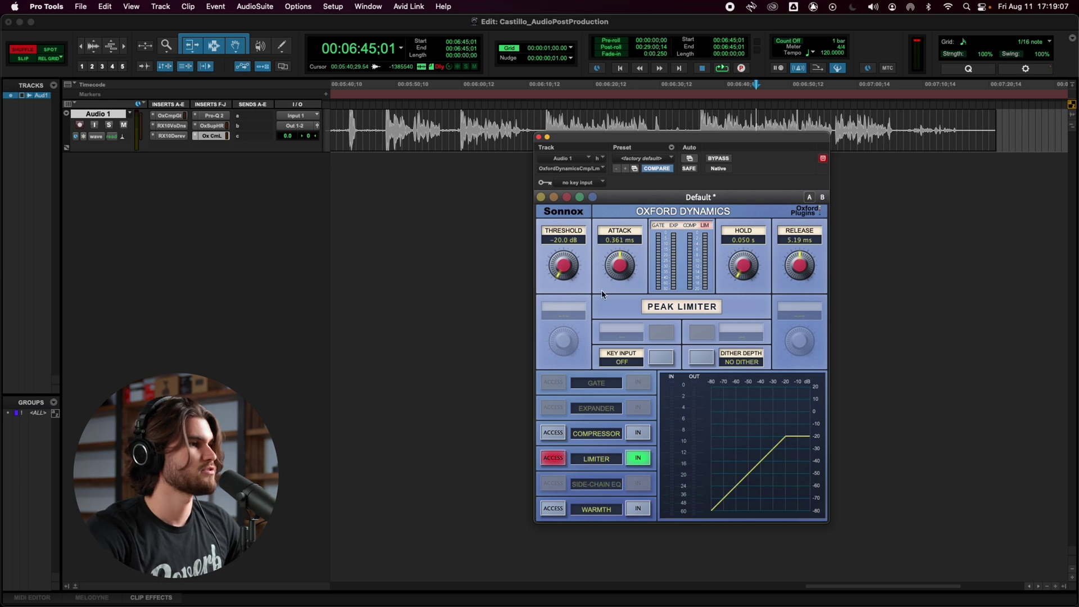
drag(572, 271, 570, 248)
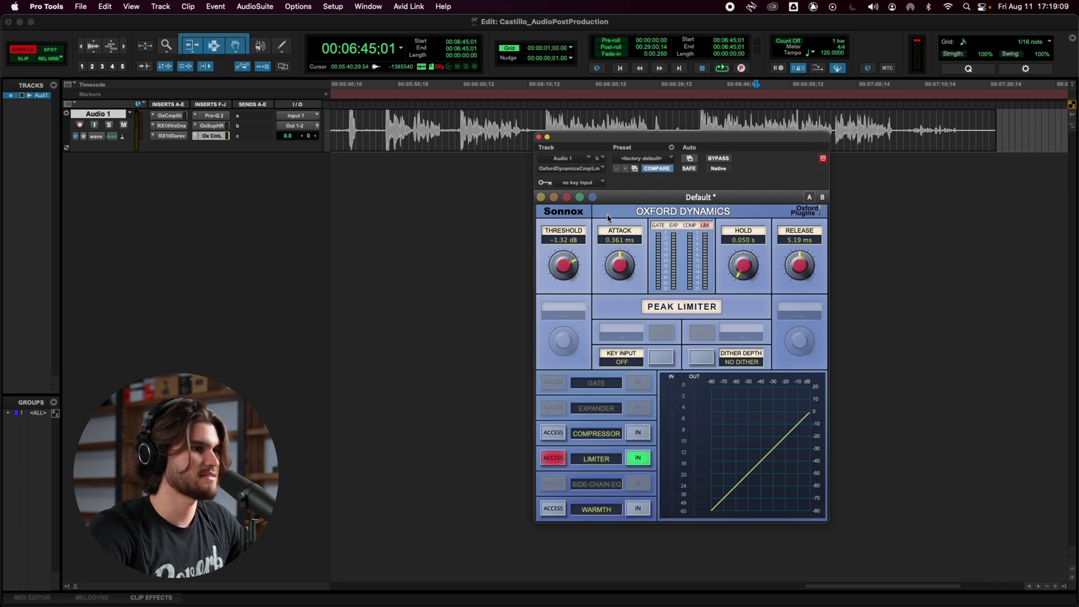
key(Return)
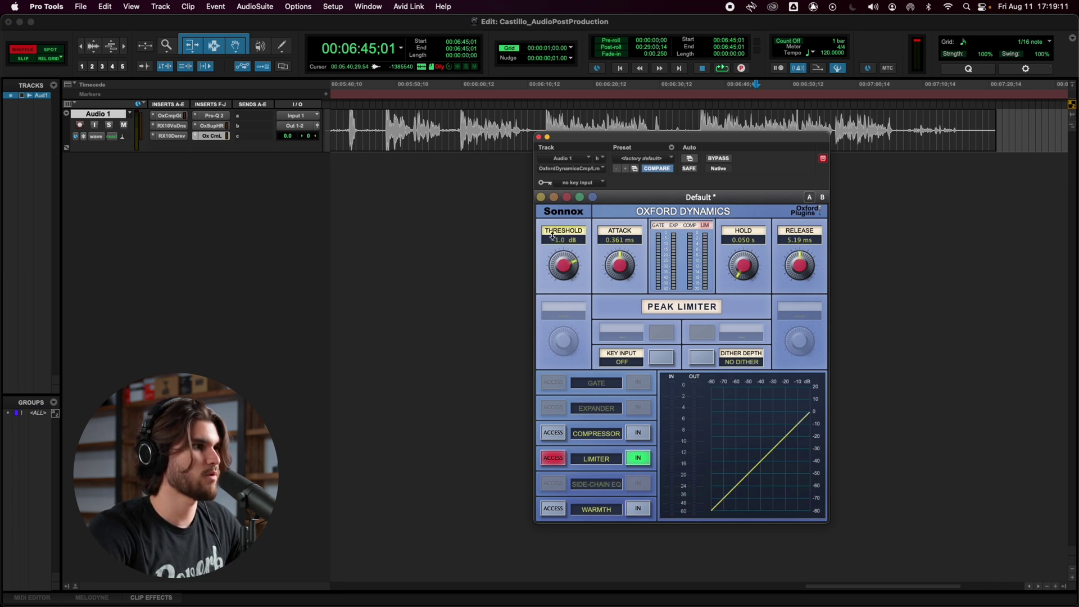
mouse_move(549, 233)
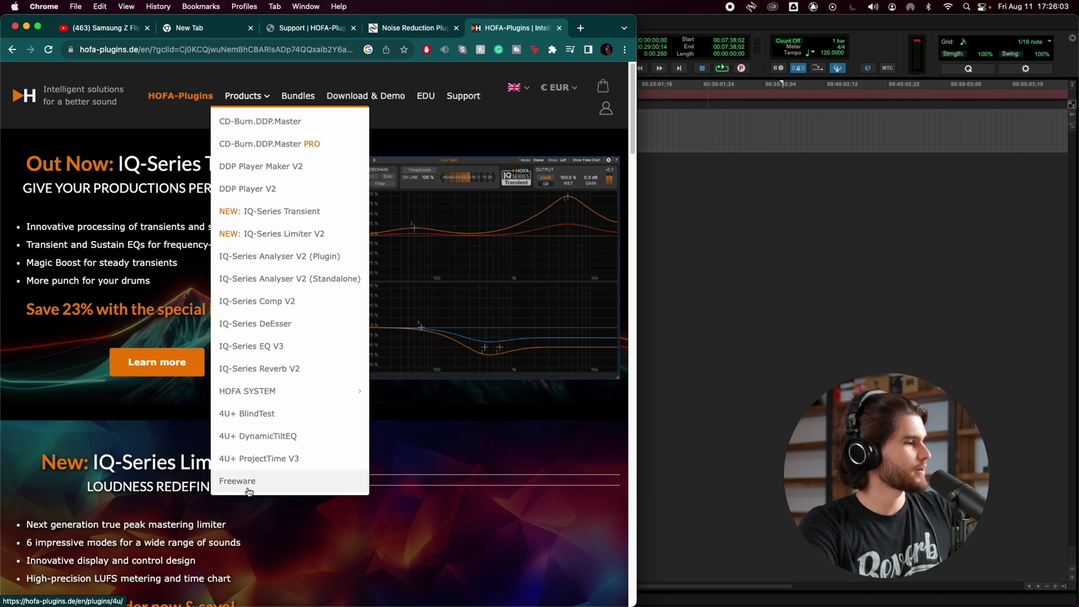
Open the Freeware plug-ins page on the HOFA-Plugins website
click(249, 483)
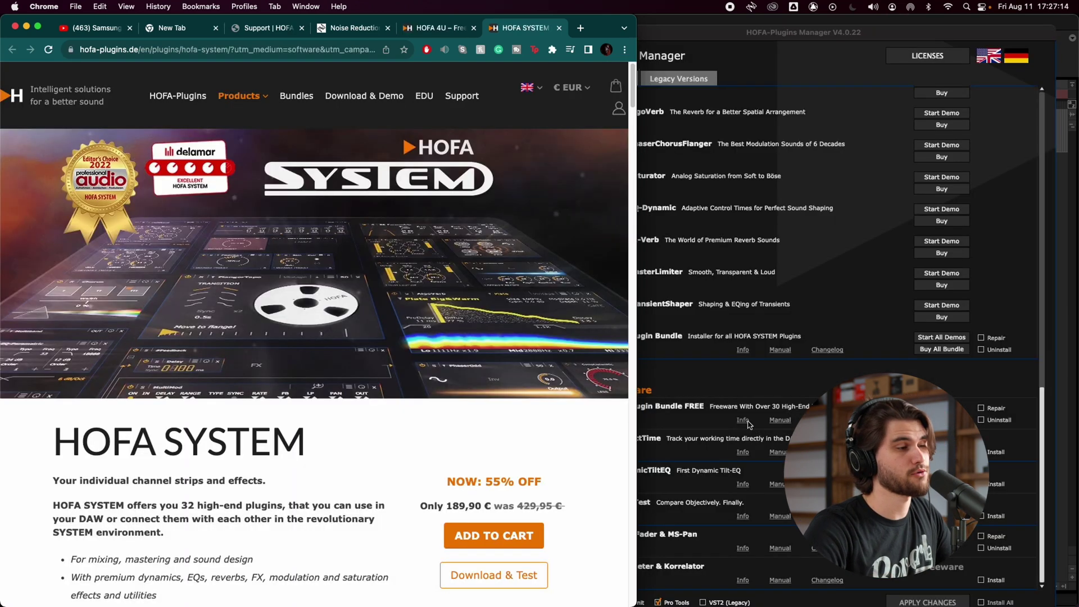
click(694, 392)
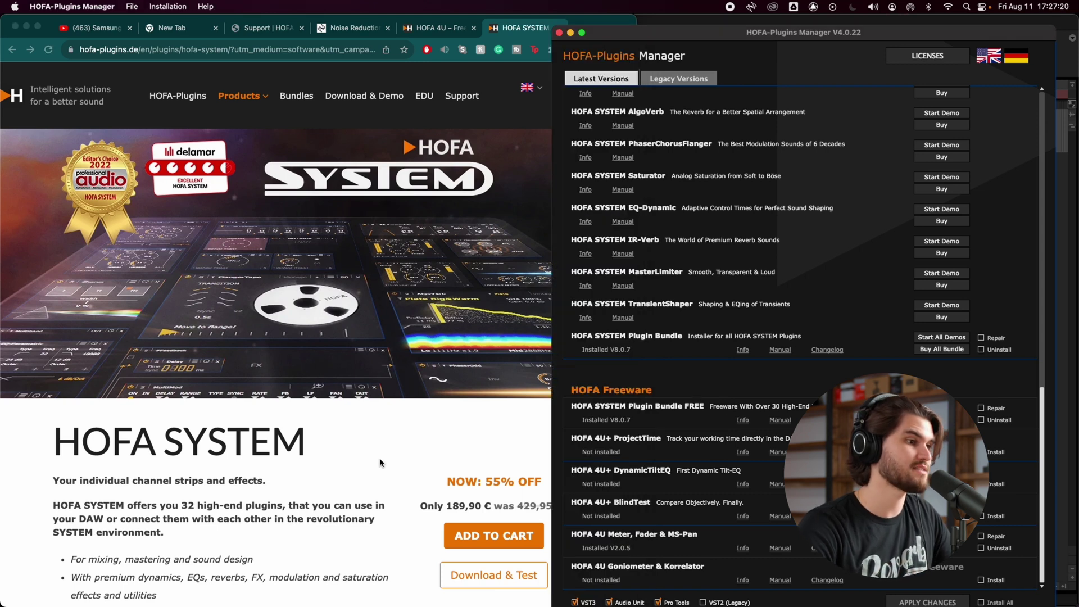
click(380, 462)
scroll(371, 450, down, 8)
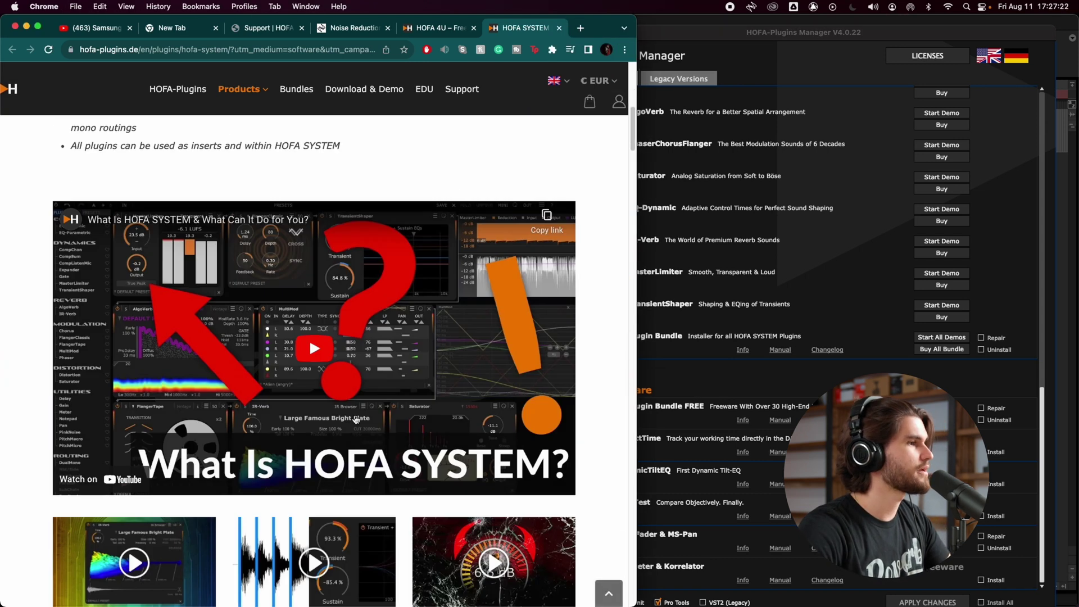
scroll(354, 420, up, 6)
scroll(357, 416, down, 2)
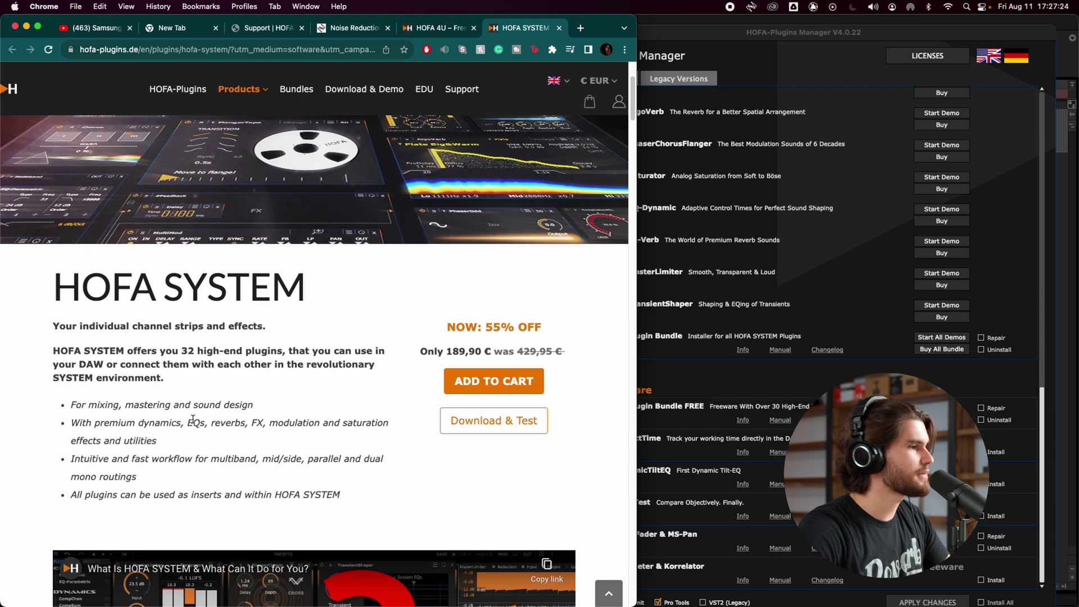